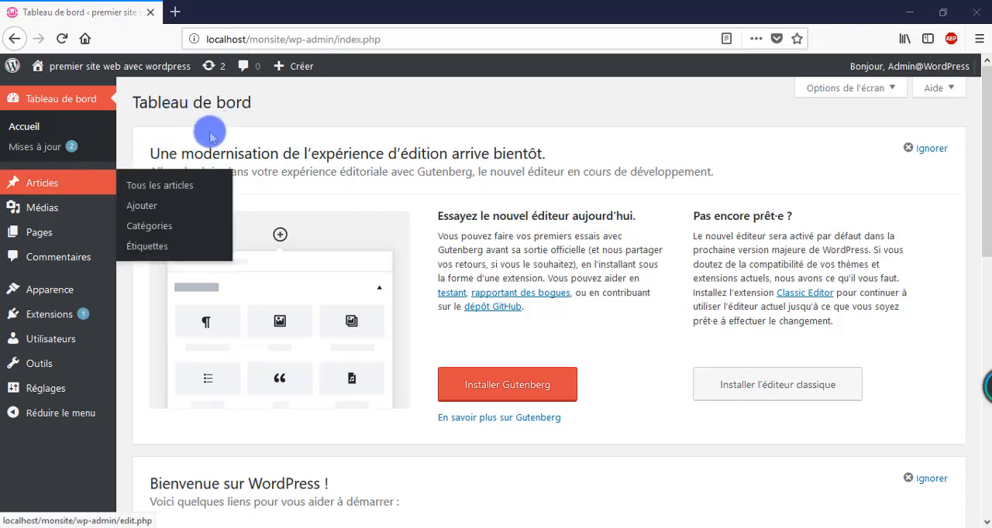
# Step: Open the post "Premier article" for editing from the list of all posts
pyautogui.moveTo(38, 178)
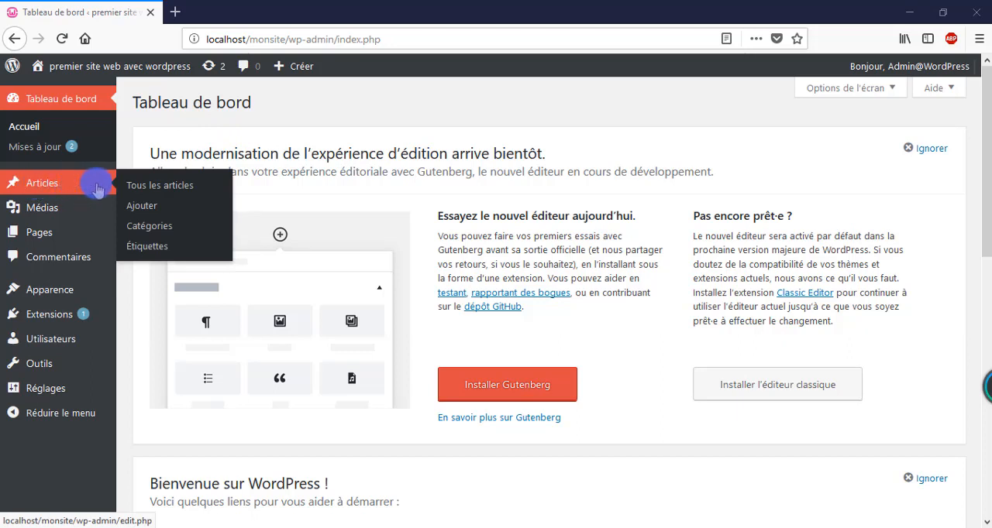
pyautogui.click(177, 188)
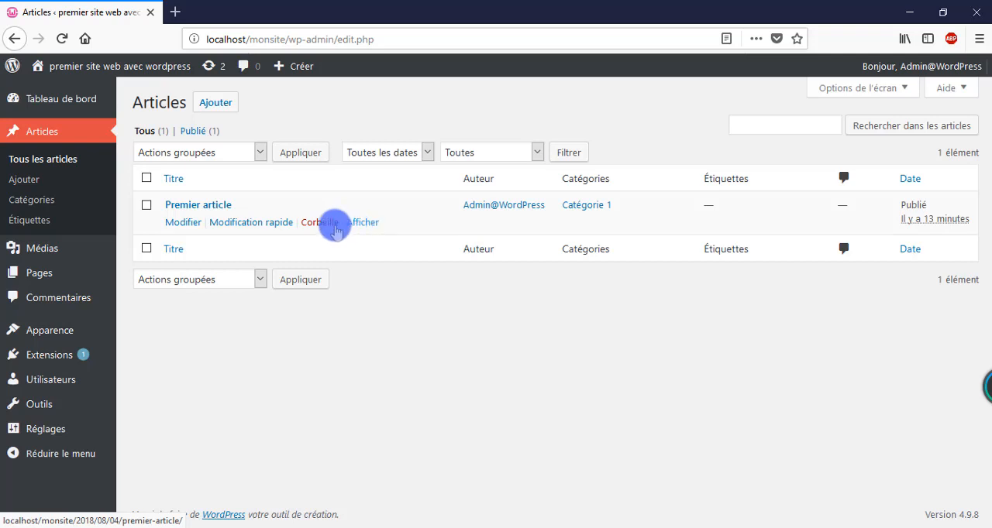
pyautogui.moveTo(196, 218)
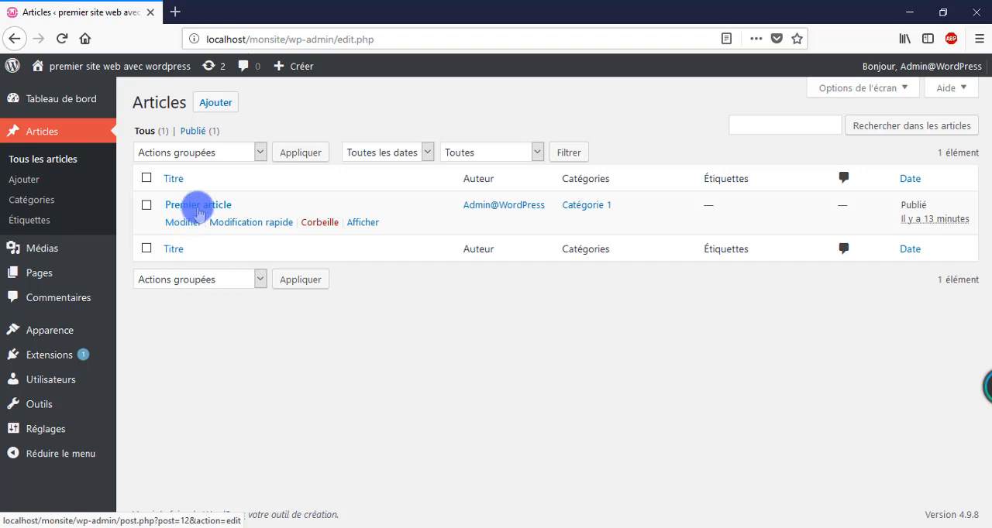
pyautogui.click(195, 206)
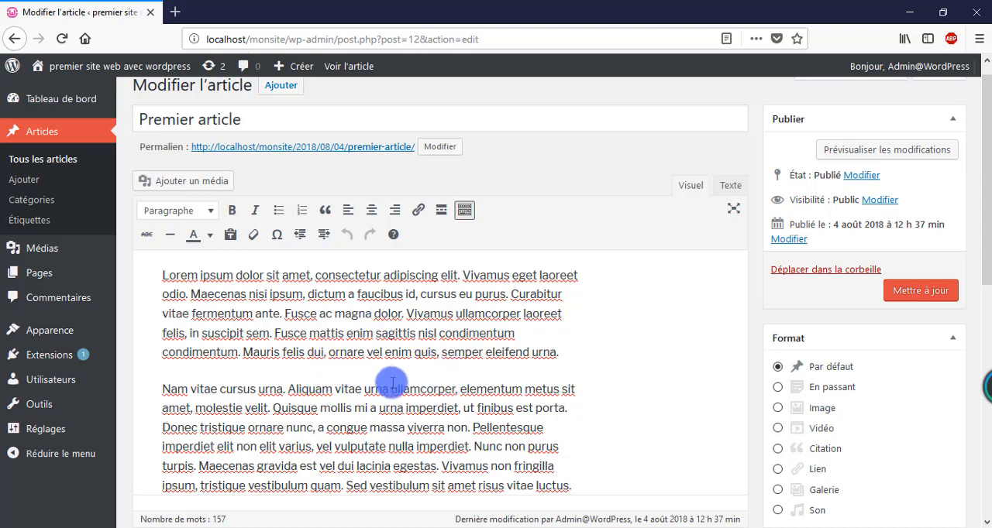
# Step: Insert an empty paragraph before the paragraph starting "Nam vitae cursus urna" and place the cursor in it
pyautogui.click(163, 390)
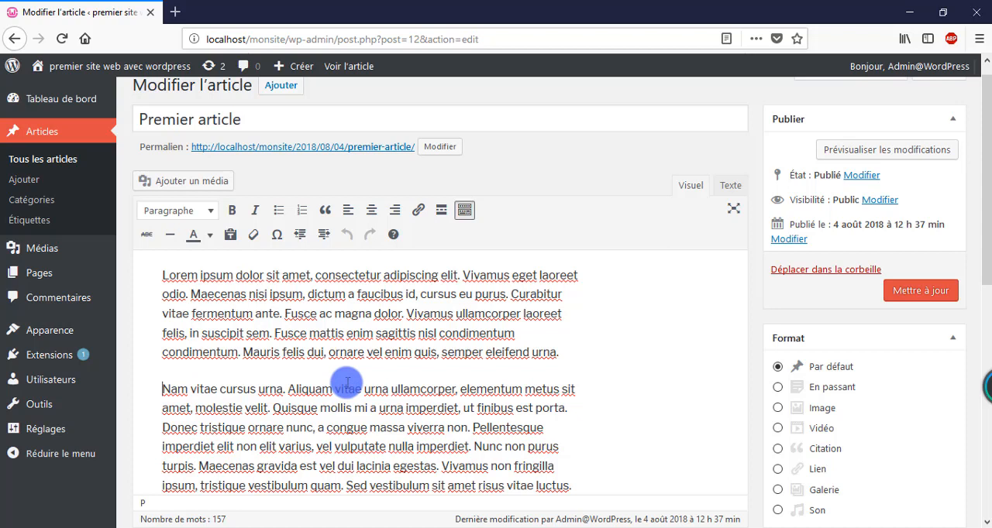
pyautogui.press('Return')
pyautogui.press('Up')
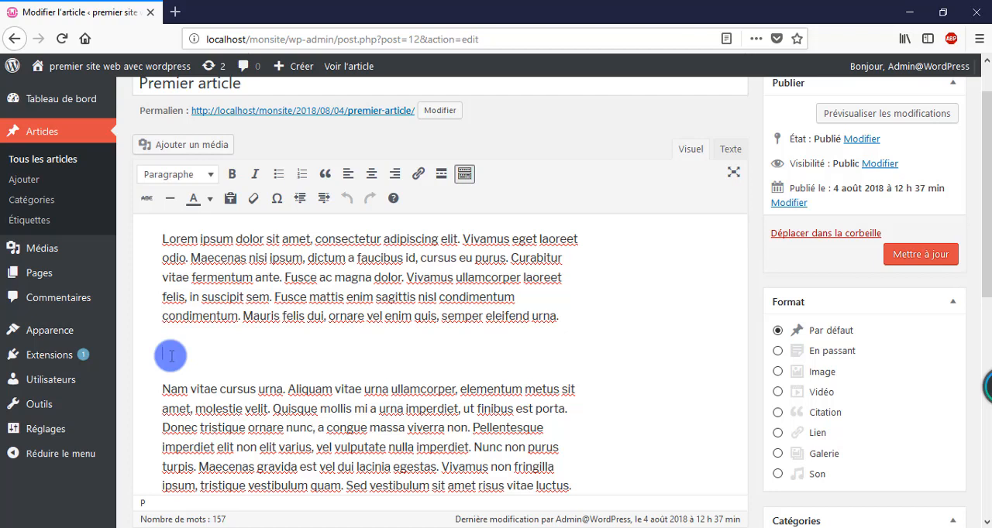
# Step: Upload the image dashboard-mockup from the Images folder to the media library through the post's add-media dialog
pyautogui.click(185, 149)
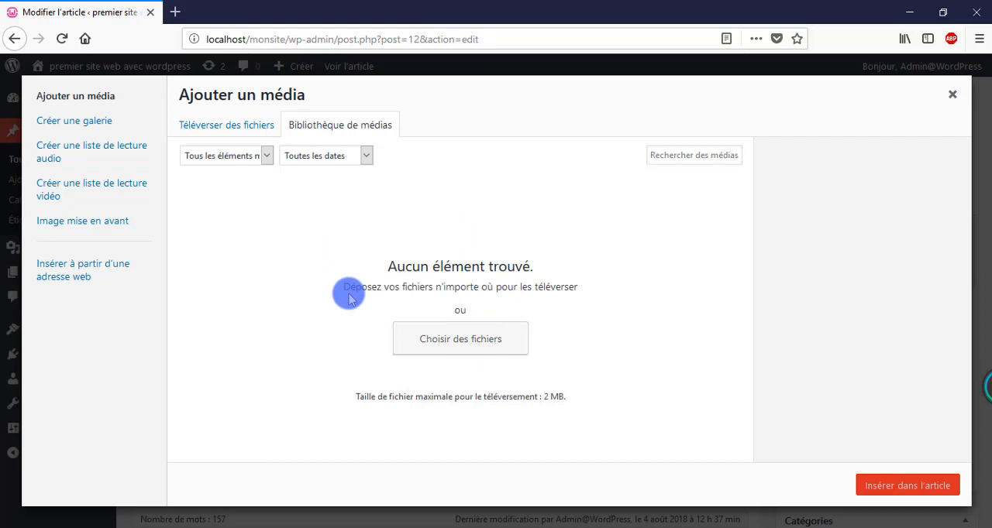
pyautogui.click(472, 347)
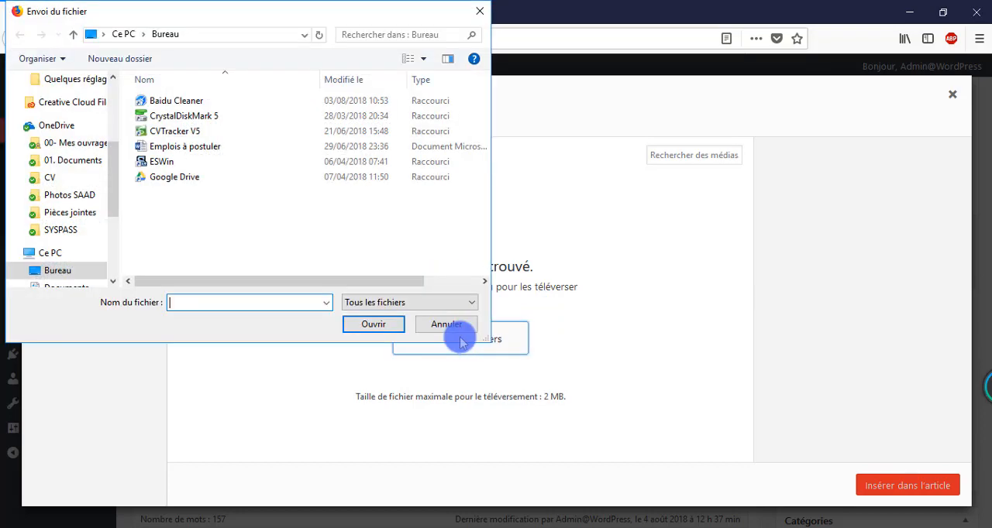
pyautogui.moveTo(248, 18); pyautogui.dragTo(299, 32)
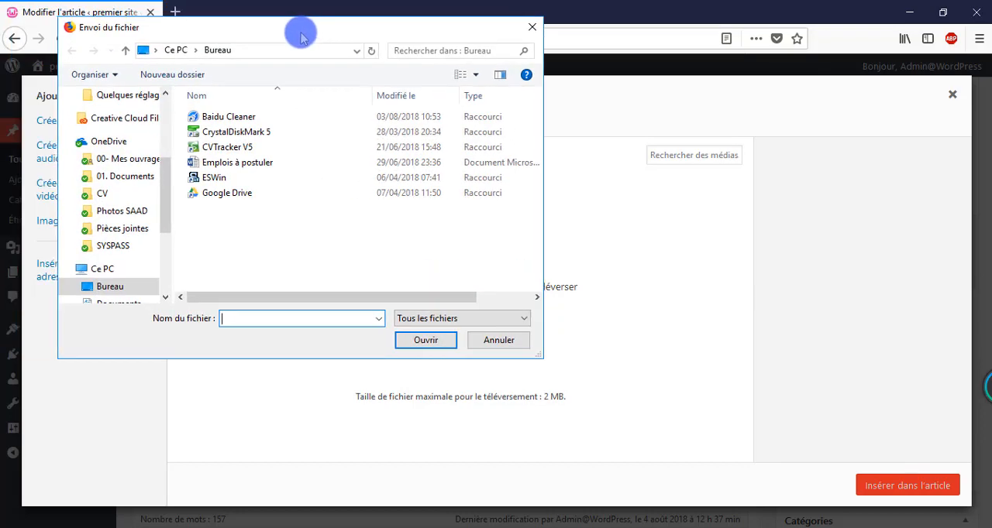
pyautogui.moveTo(165, 208); pyautogui.dragTo(165, 148)
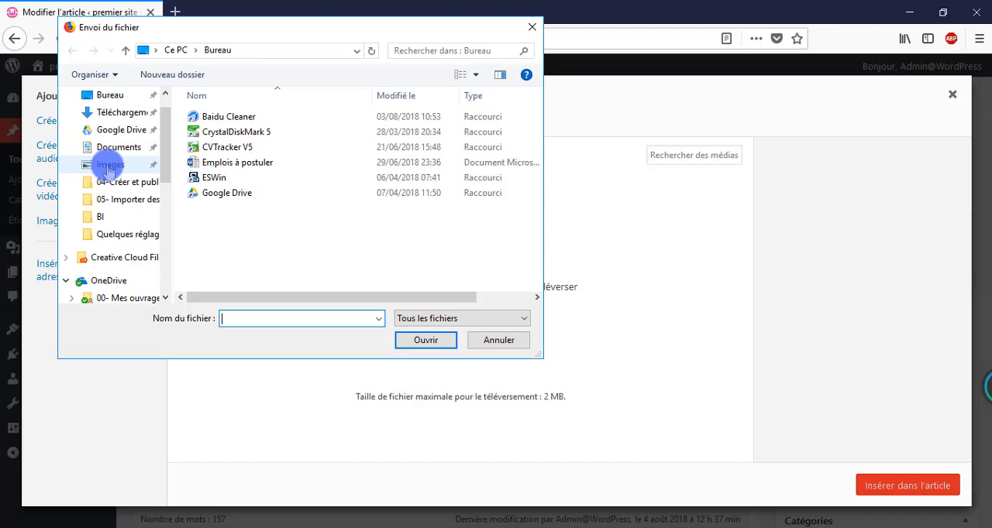
pyautogui.click(108, 167)
pyautogui.click(310, 226)
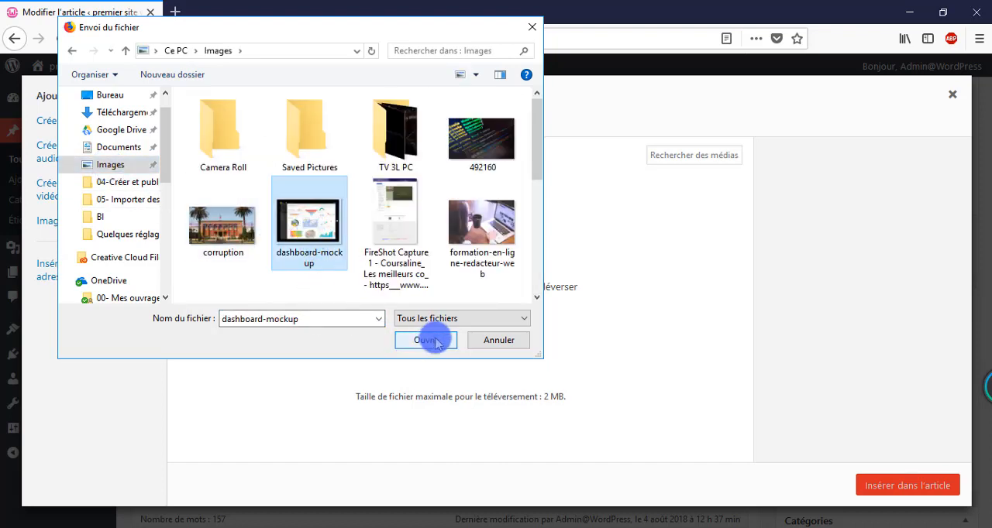
pyautogui.click(436, 342)
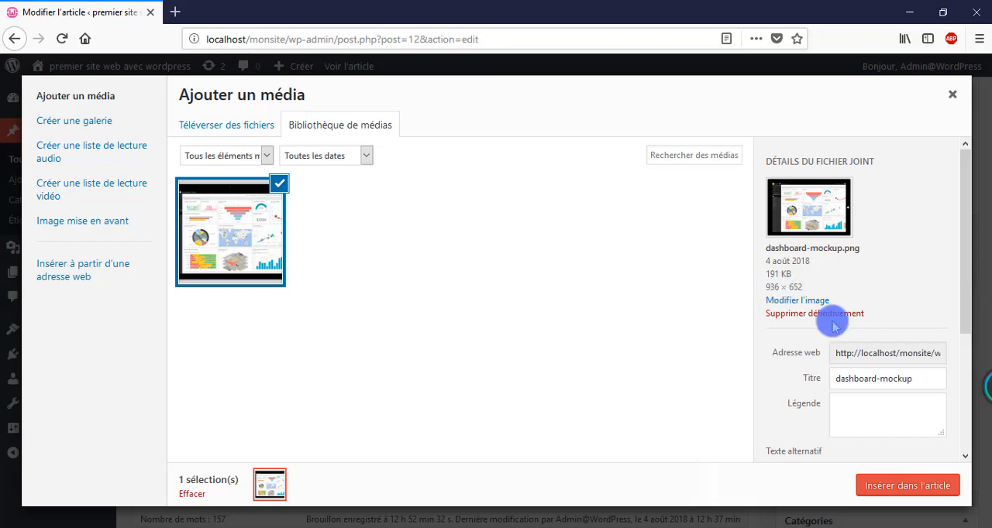
# Step: Insert the dashboard-mockup image into the post with alignment Aucun and size Moyenne – 300 × 209
pyautogui.scroll(-4, 868, 246)
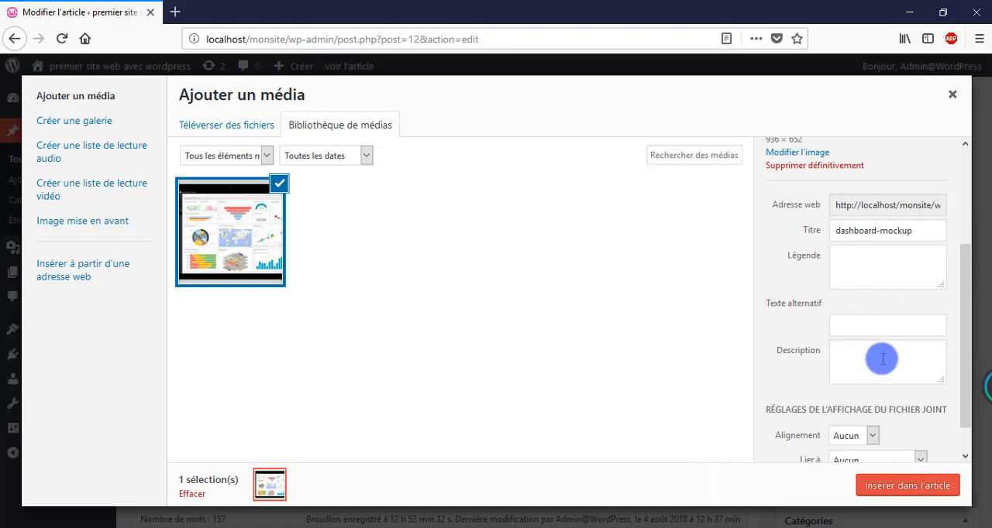
pyautogui.scroll(-1, 861, 338)
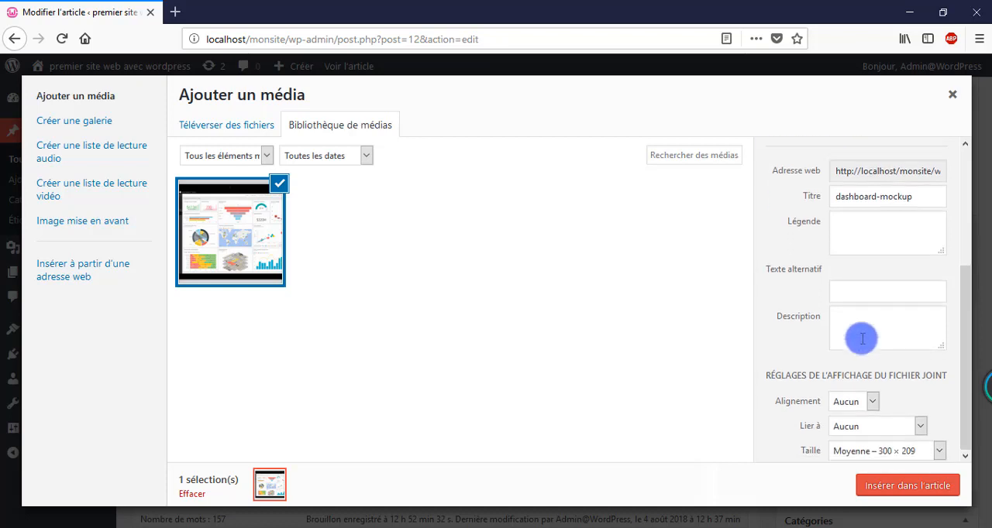
pyautogui.click(871, 403)
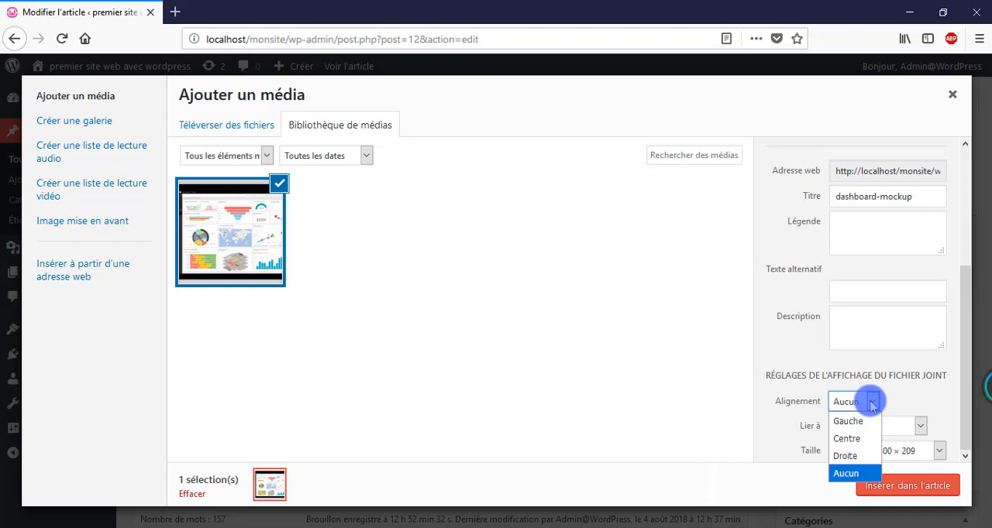
pyautogui.click(871, 403)
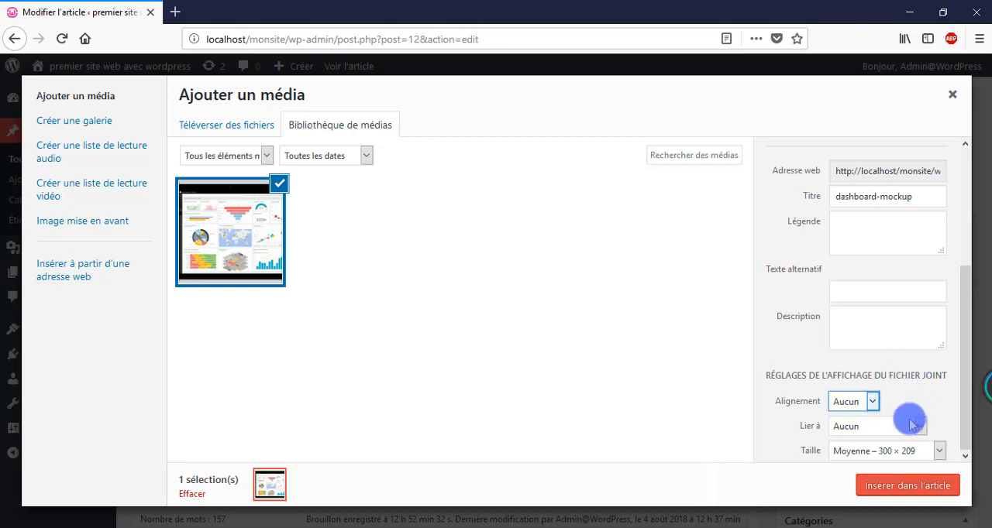
pyautogui.click(940, 452)
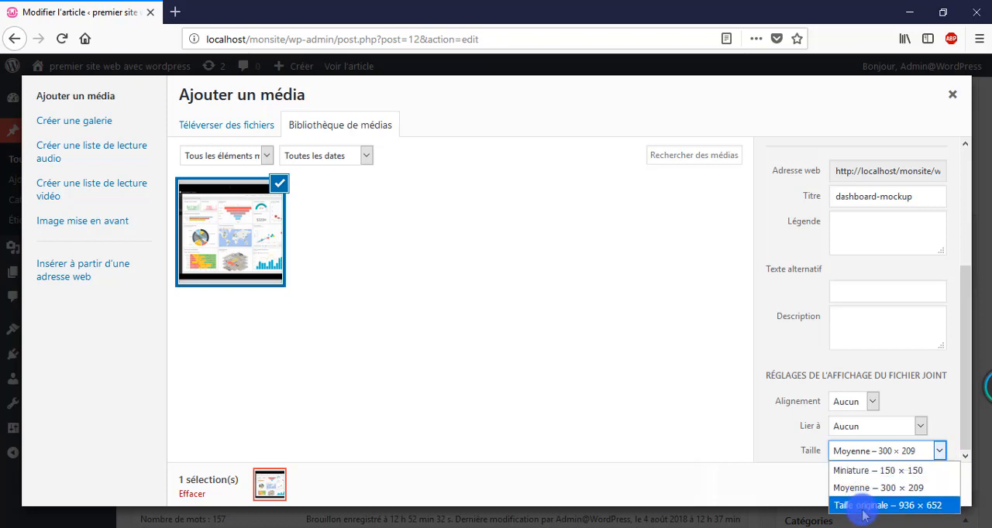
pyautogui.press('Escape')
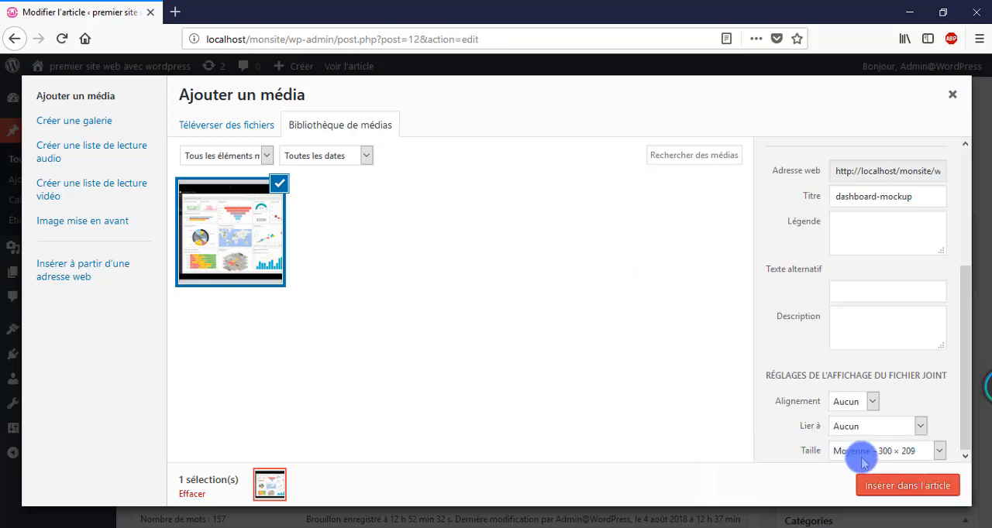
pyautogui.click(936, 488)
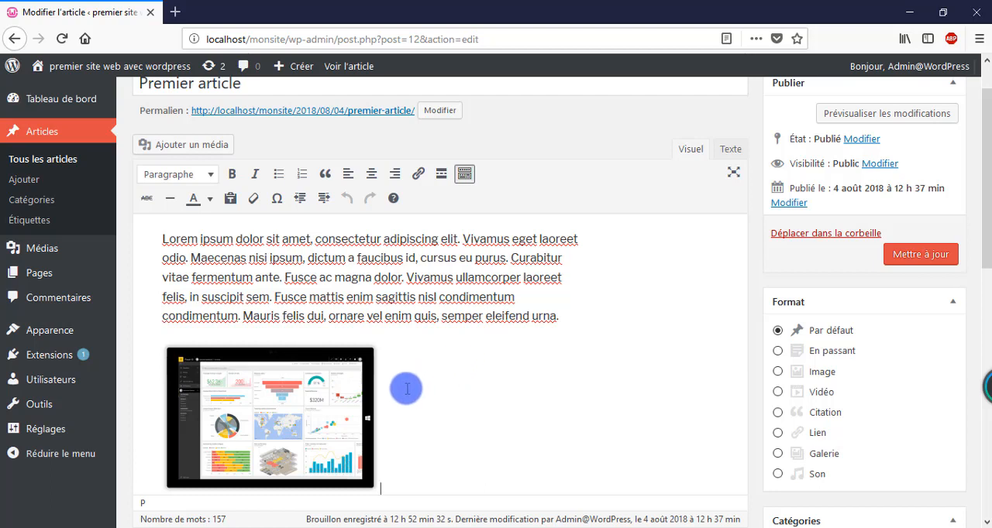
# Step: Examine the inserted image's details, including caption, alternative text and advanced options, and close them with an update
pyautogui.click(303, 401)
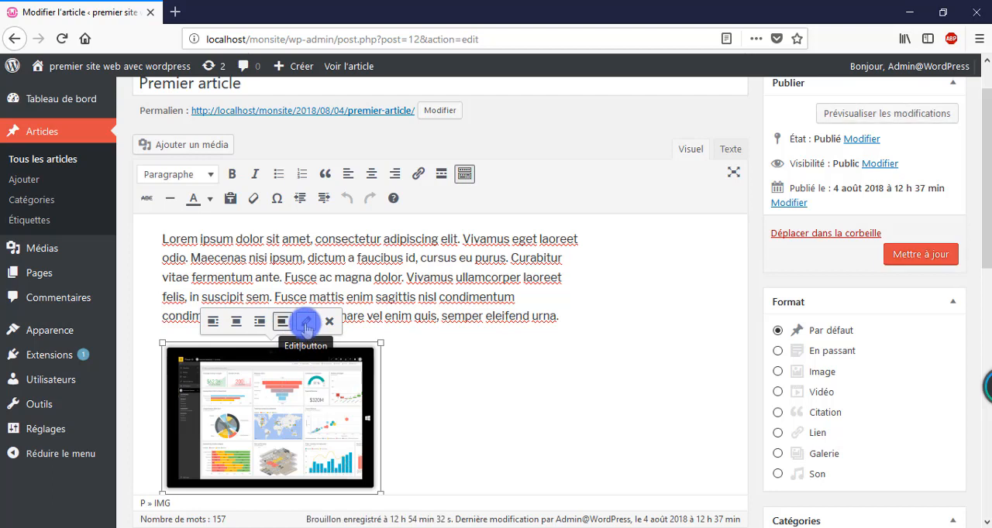
pyautogui.click(306, 324)
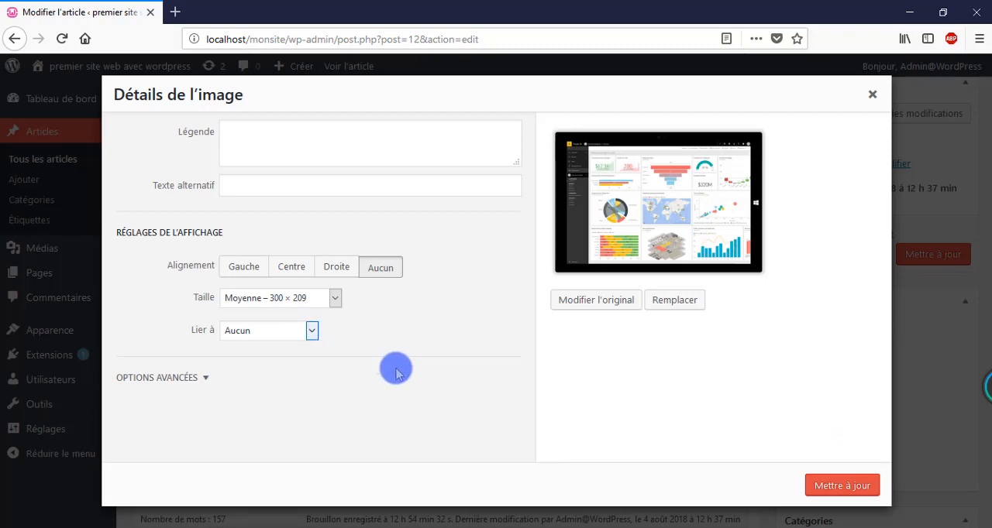
pyautogui.click(284, 142)
pyautogui.click(254, 184)
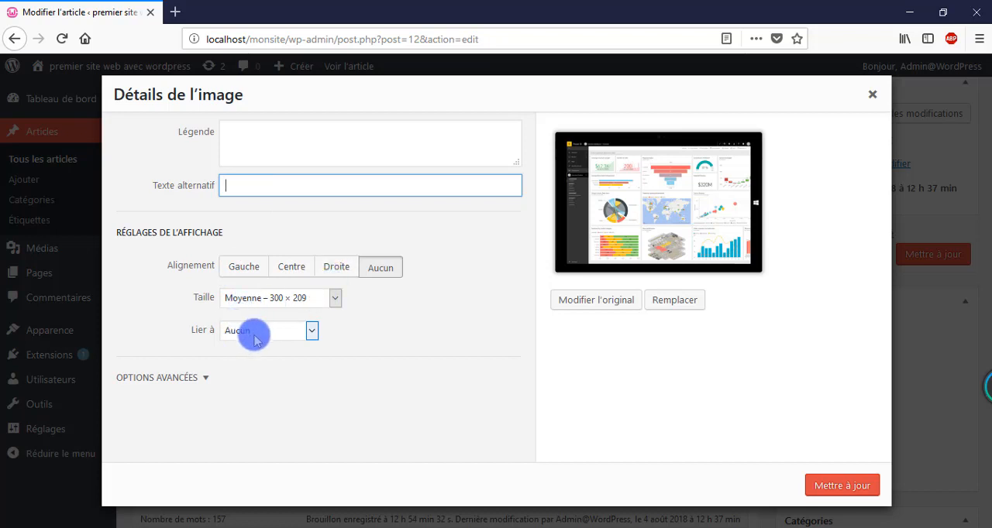
pyautogui.click(201, 378)
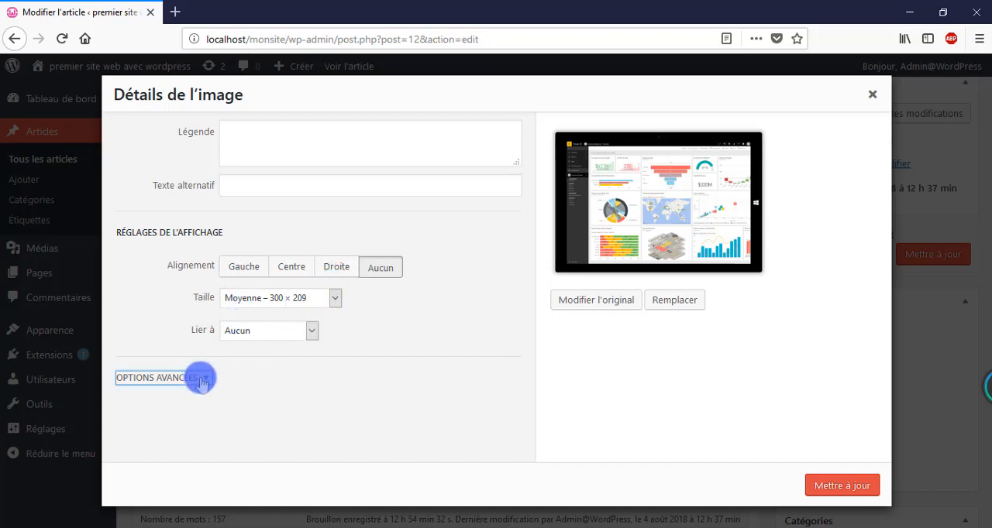
pyautogui.click(201, 379)
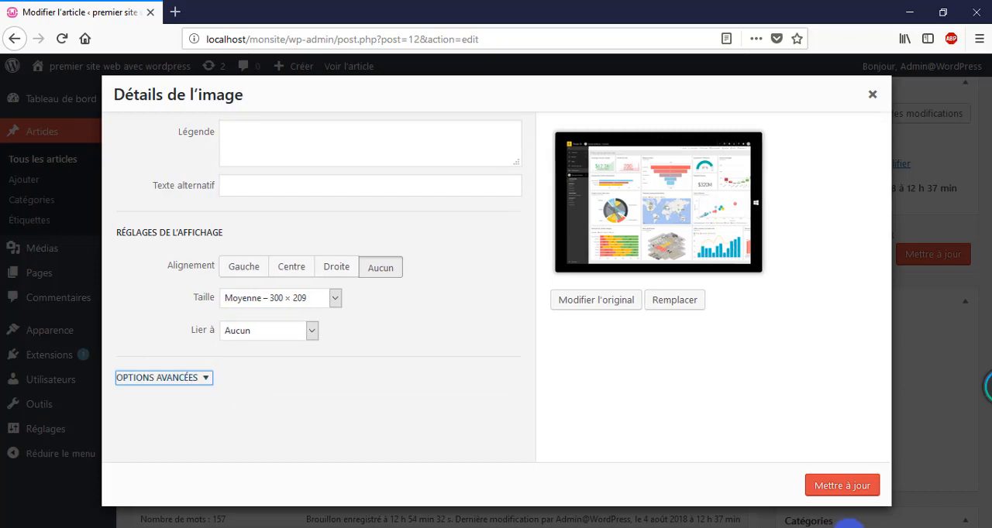
pyautogui.click(840, 487)
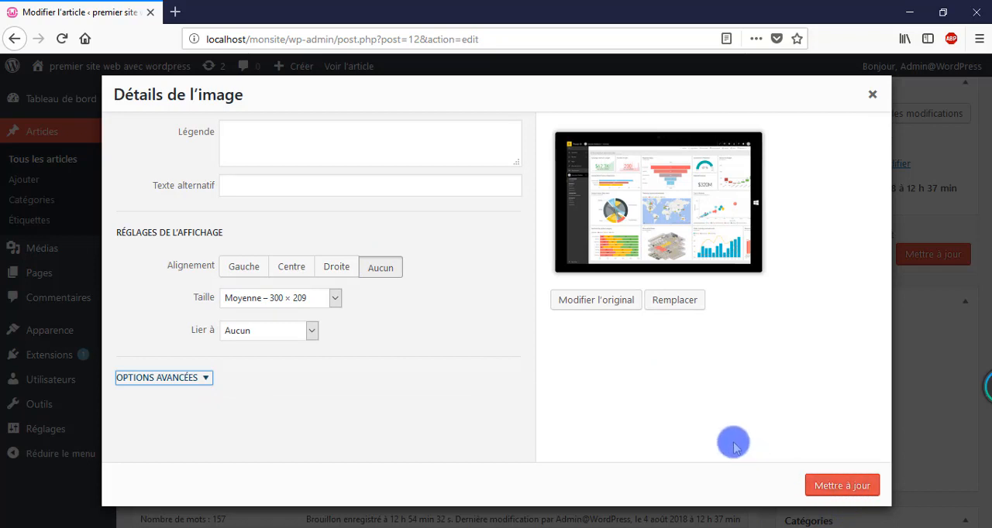
pyautogui.click(836, 491)
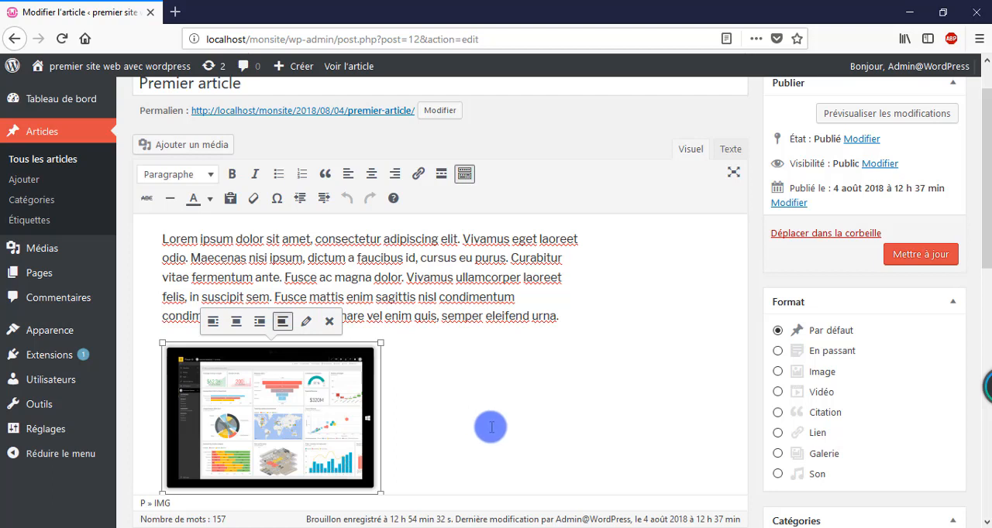
# Step: Add an empty paragraph below the image and open the form for inserting media from a web address
pyautogui.click(438, 482)
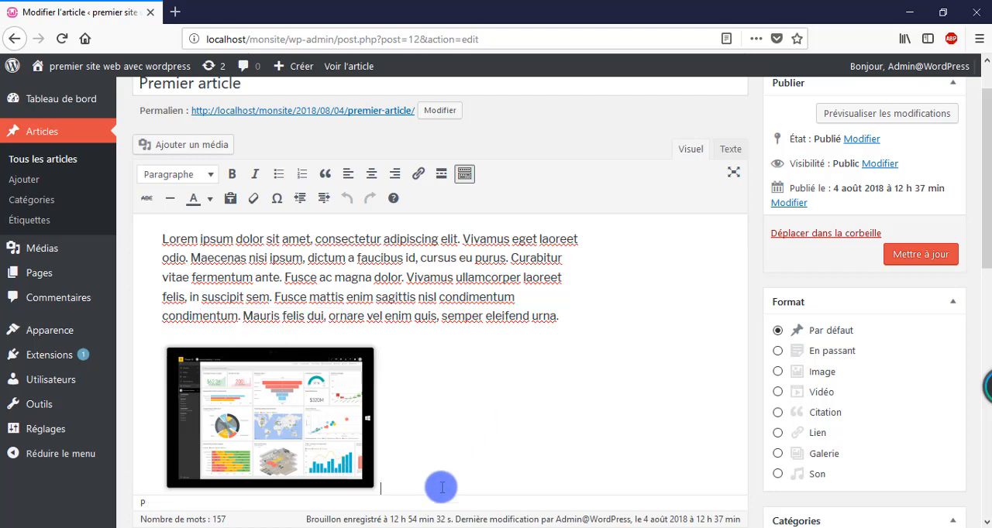
pyautogui.press('Return')
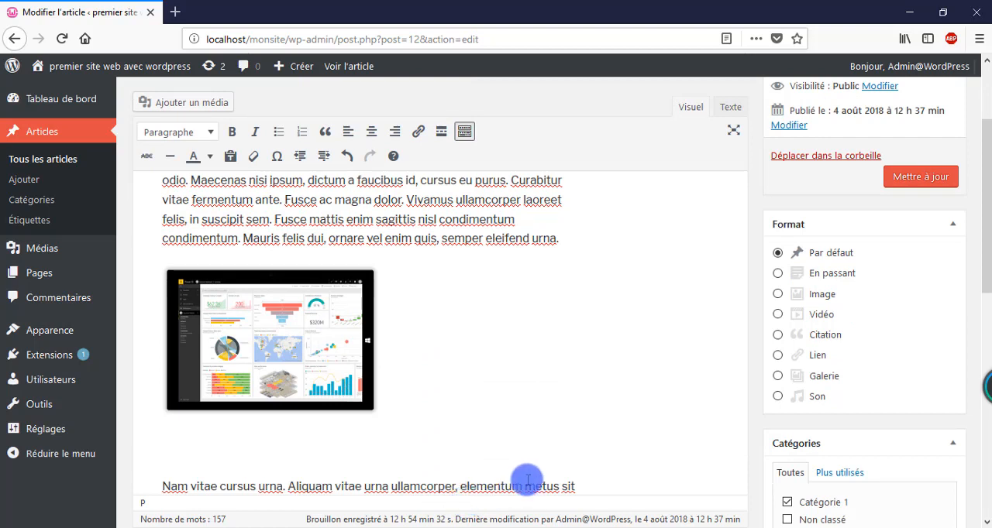
pyautogui.scroll(2, 514, 446)
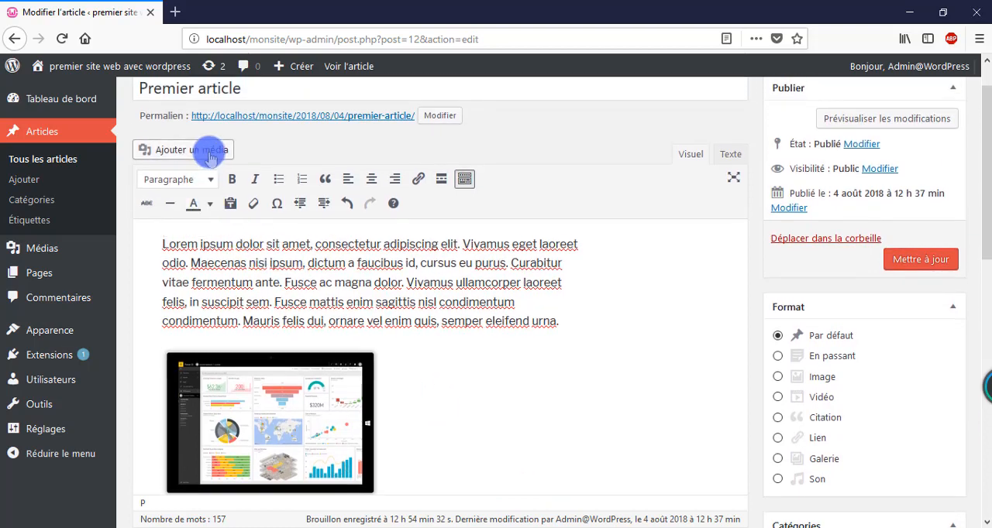
pyautogui.click(210, 157)
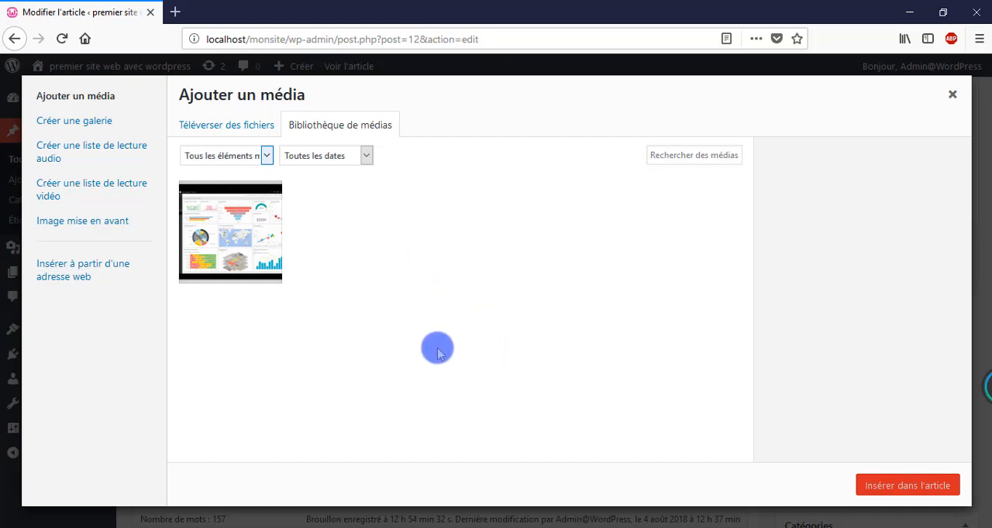
pyautogui.click(84, 273)
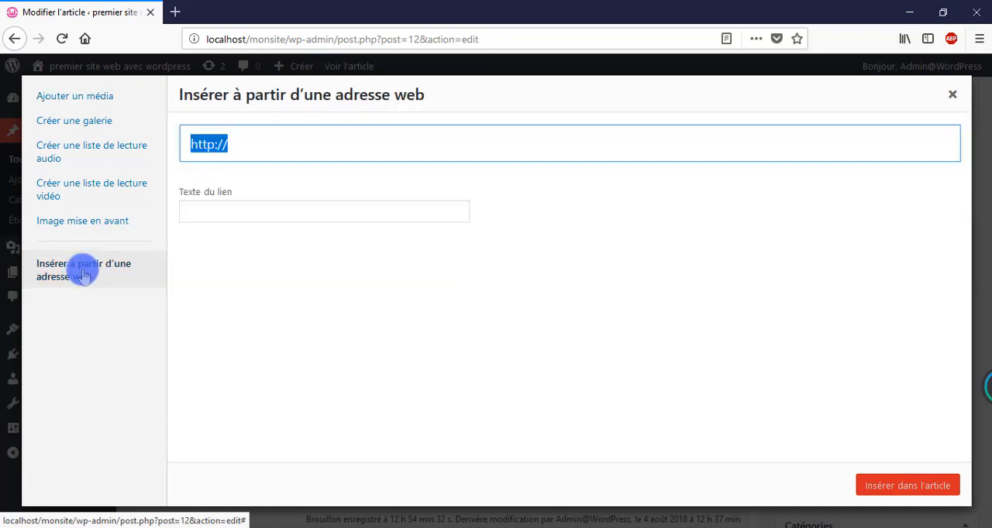
pyautogui.click(279, 150)
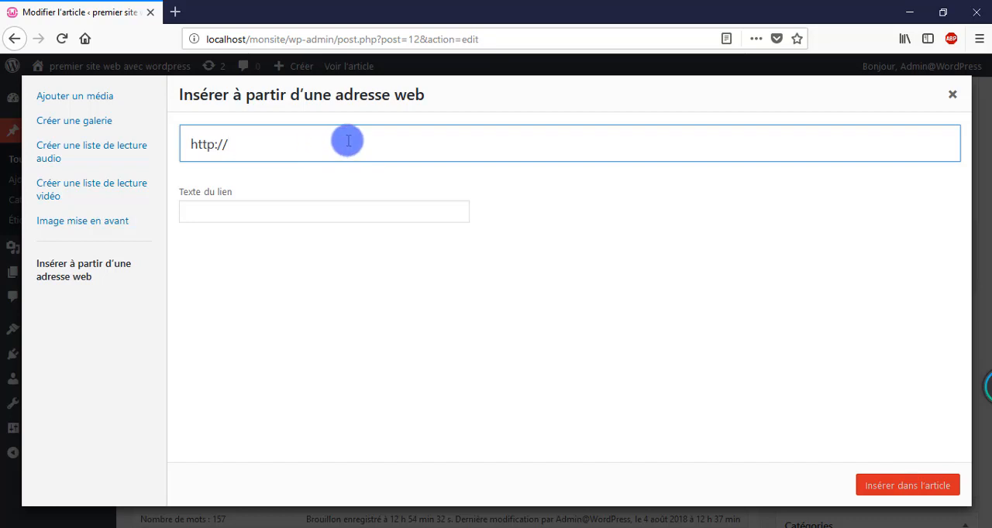
# Step: Search Google for "wordpress" in a new browser tab
pyautogui.click(175, 11)
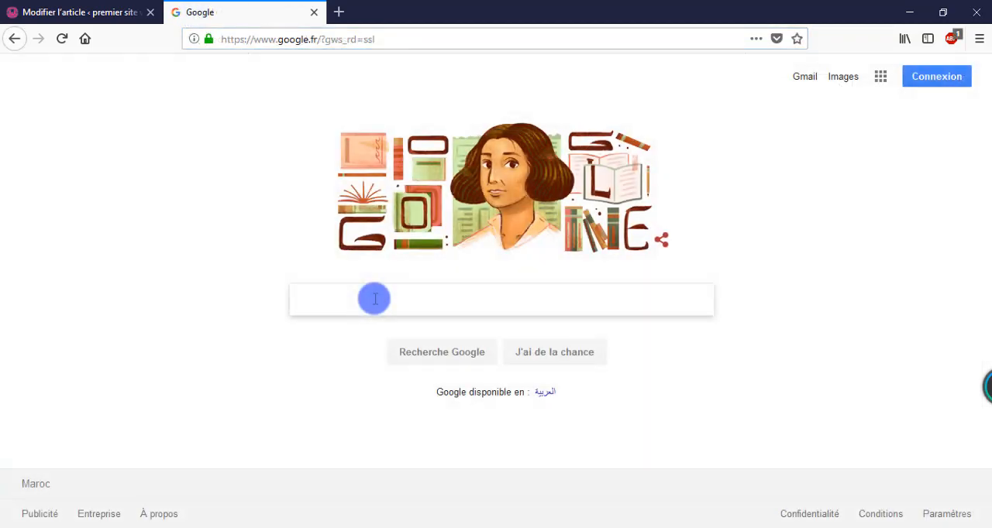
pyautogui.write('dpress')
pyautogui.press('Return')
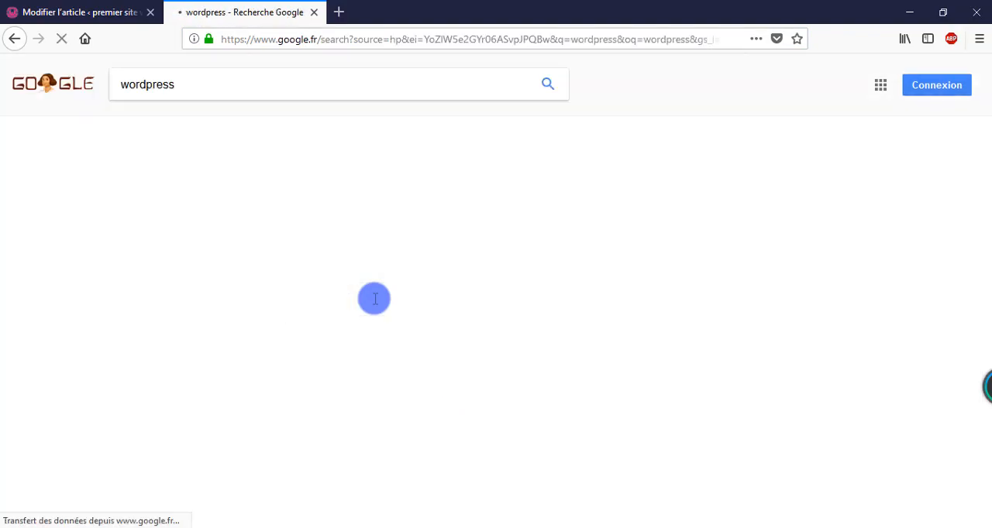
pyautogui.scroll(-2, 269, 232)
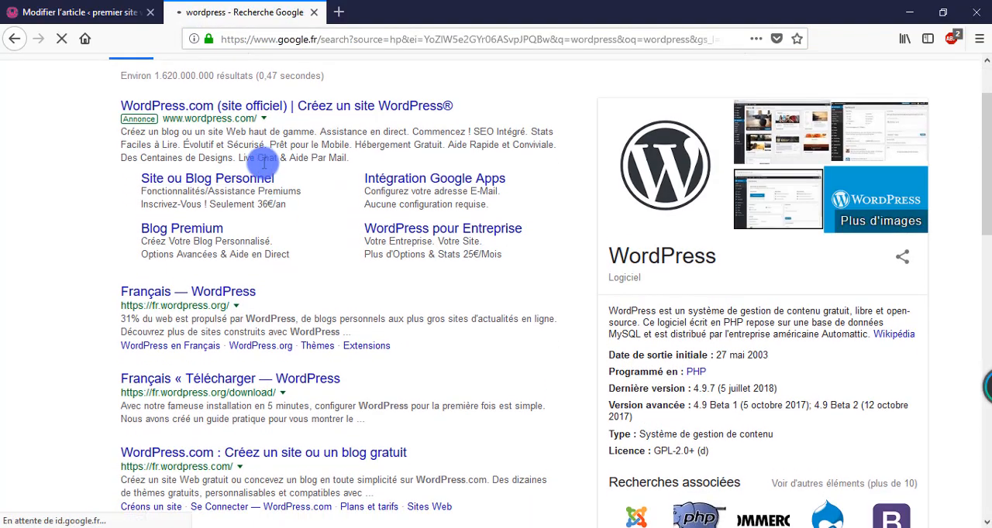
# Step: Show the image results for "wordpress" and copy the image address of the 499 × 310 stacked WordPress logo from cmic.ch
pyautogui.scroll(2, 268, 167)
pyautogui.click(179, 126)
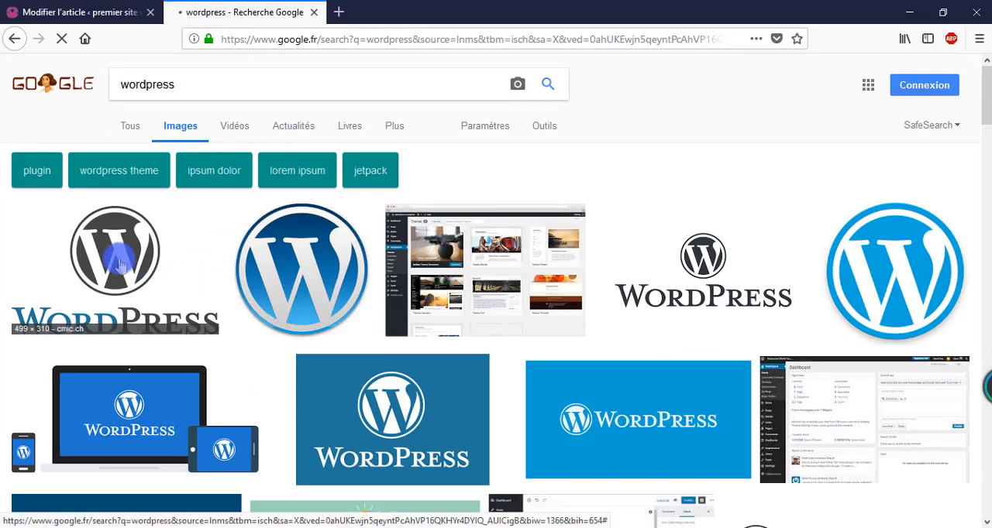
pyautogui.click(118, 266)
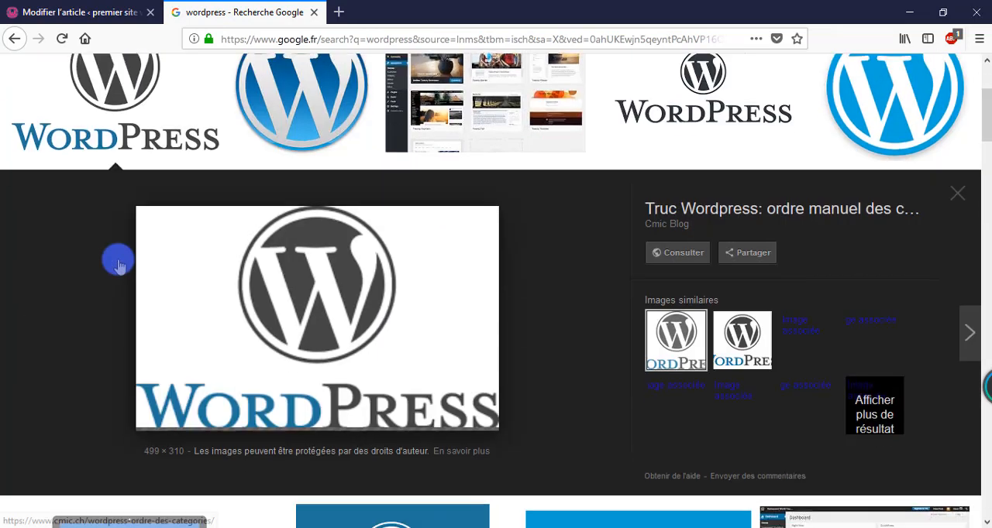
pyautogui.rightClick(325, 300)
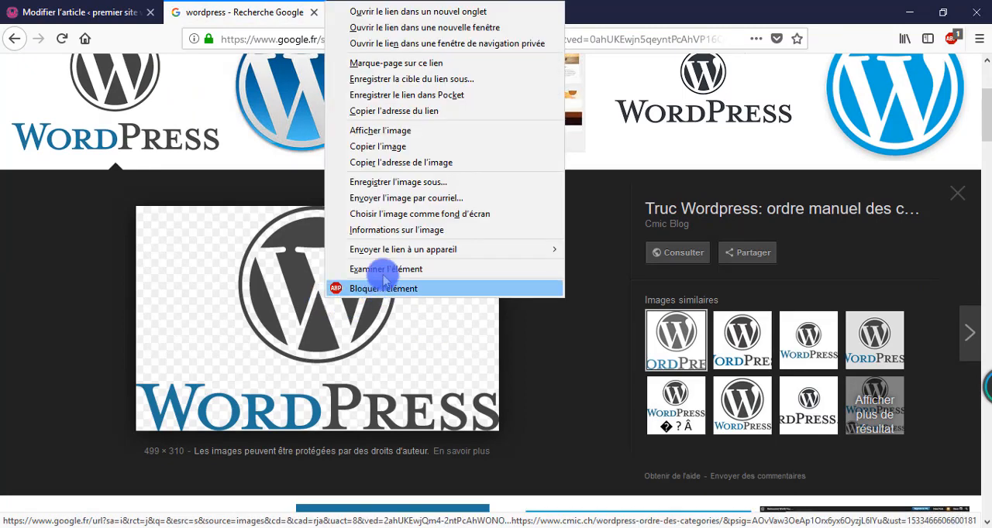
pyautogui.click(397, 163)
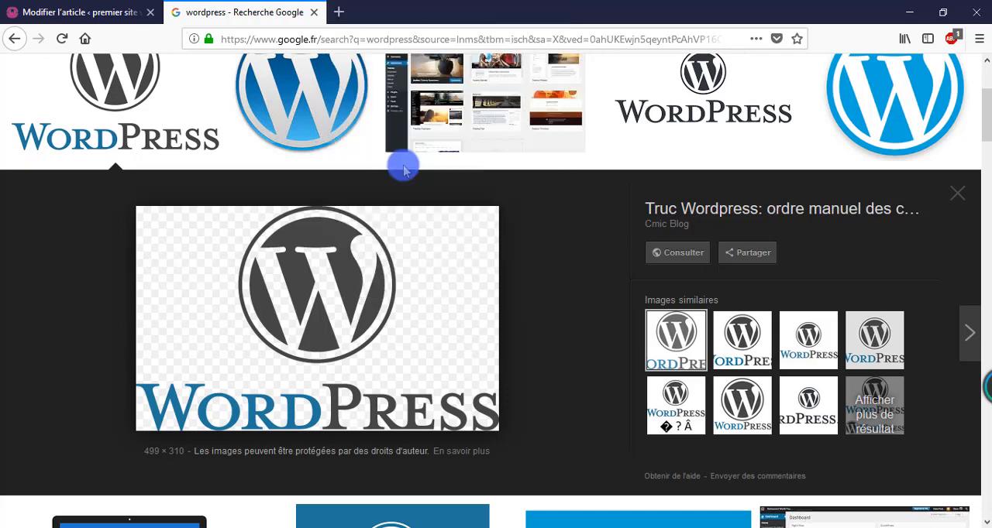
pyautogui.click(103, 12)
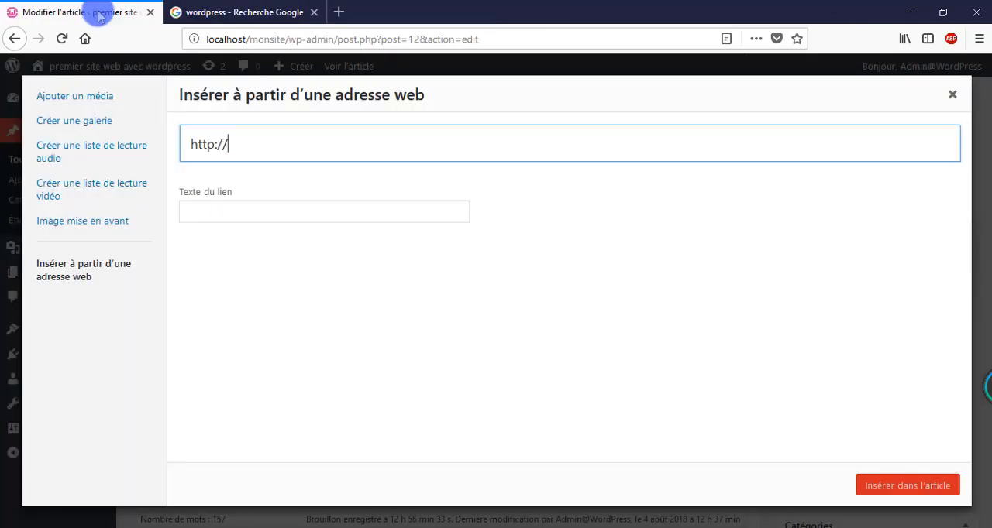
pyautogui.moveTo(230, 147); pyautogui.dragTo(167, 147)
pyautogui.rightClick(226, 145)
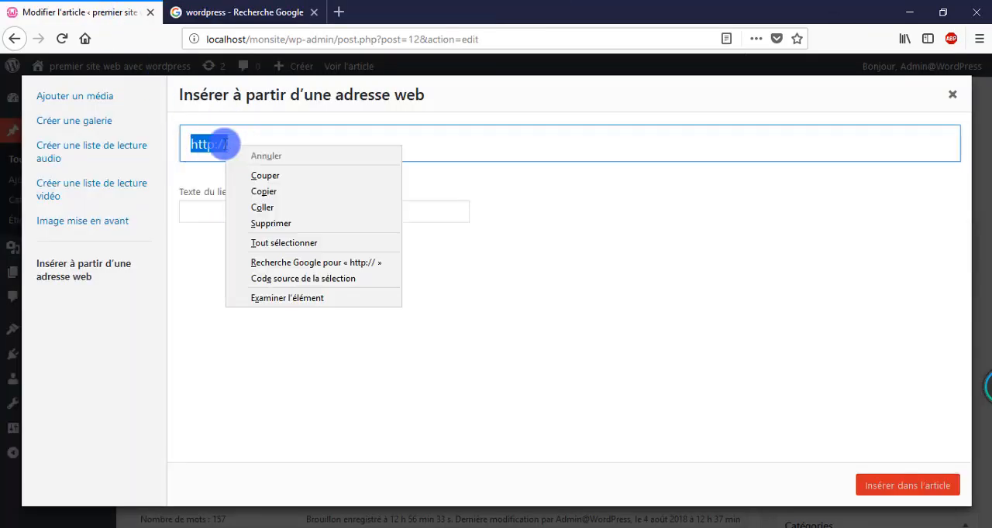
pyautogui.click(262, 207)
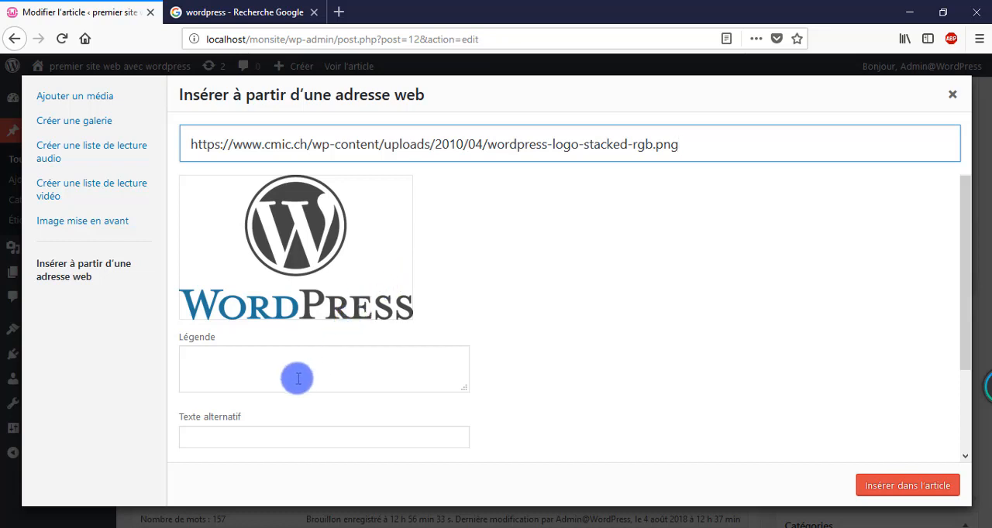
pyautogui.scroll(-2, 258, 367)
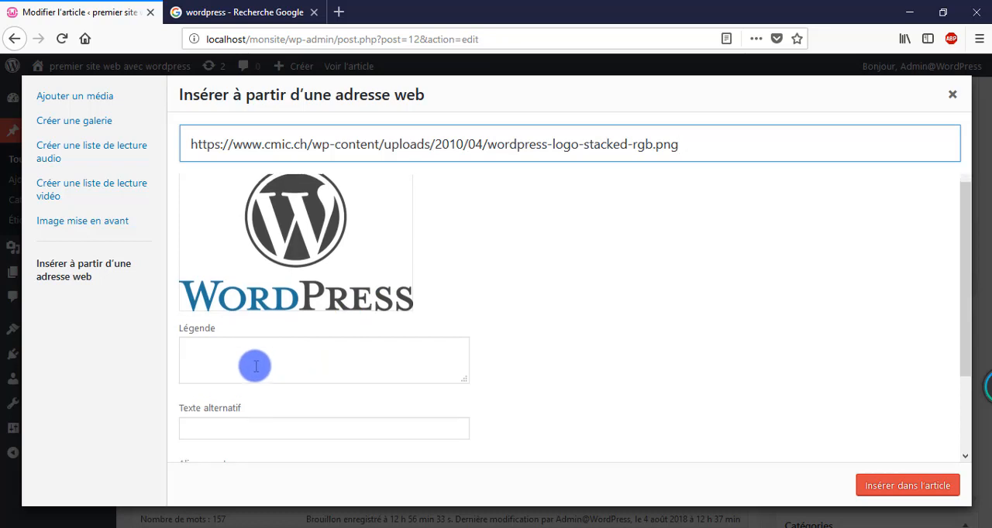
pyautogui.scroll(-1, 233, 364)
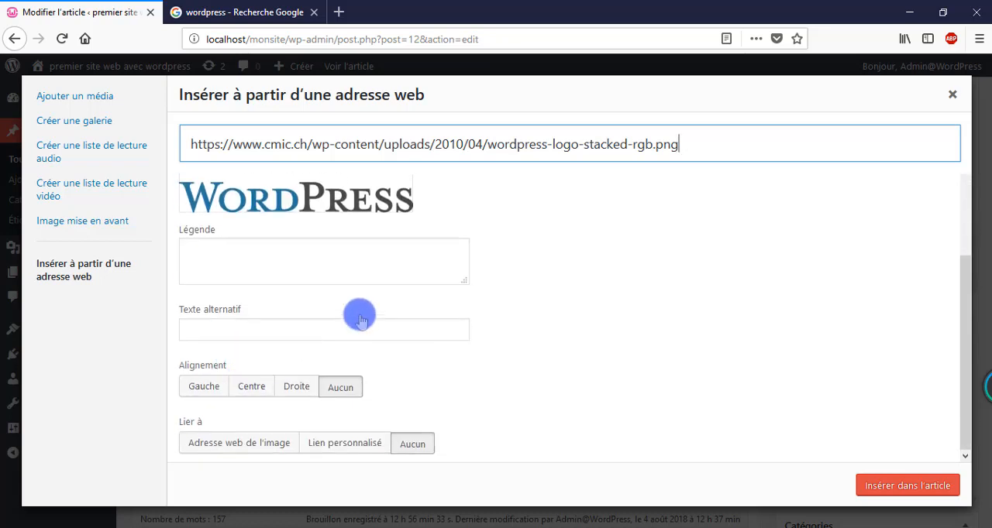
pyautogui.scroll(3, 410, 322)
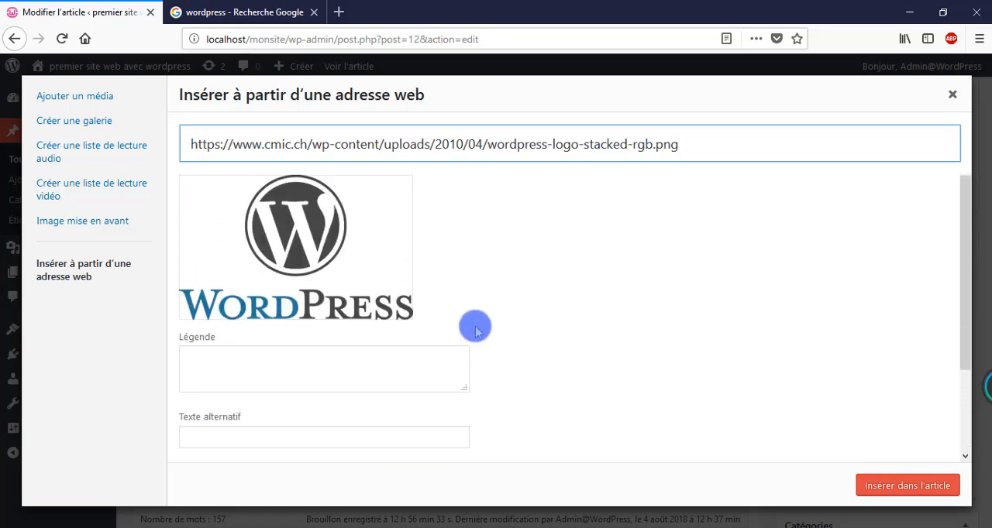
pyautogui.click(926, 486)
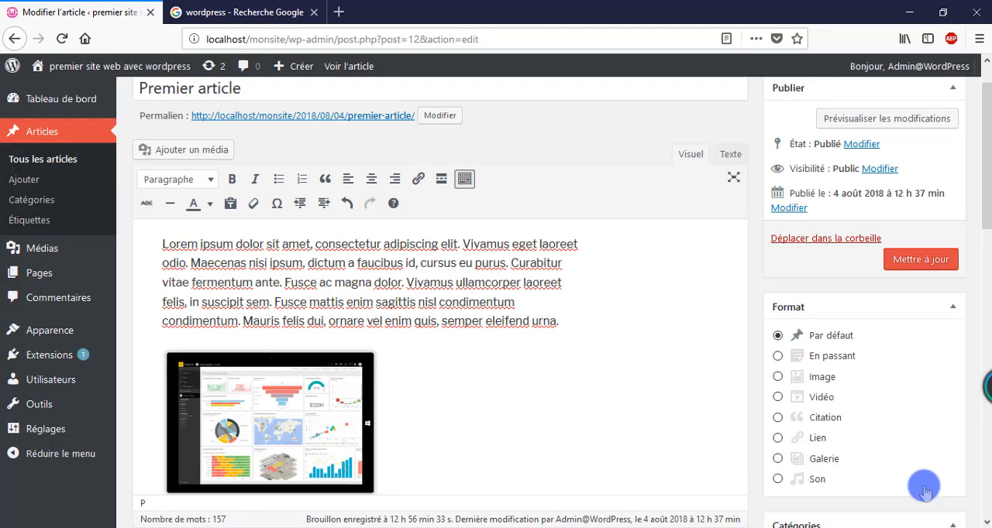
# Step: Update the post "Premier article" and preview the changes to check both images on the page
pyautogui.scroll(-3, 440, 338)
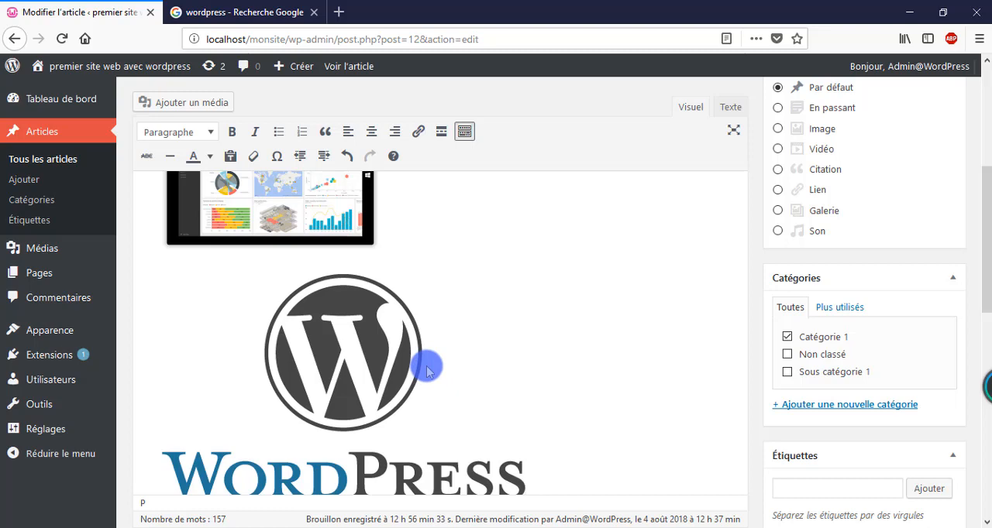
pyautogui.scroll(3, 876, 341)
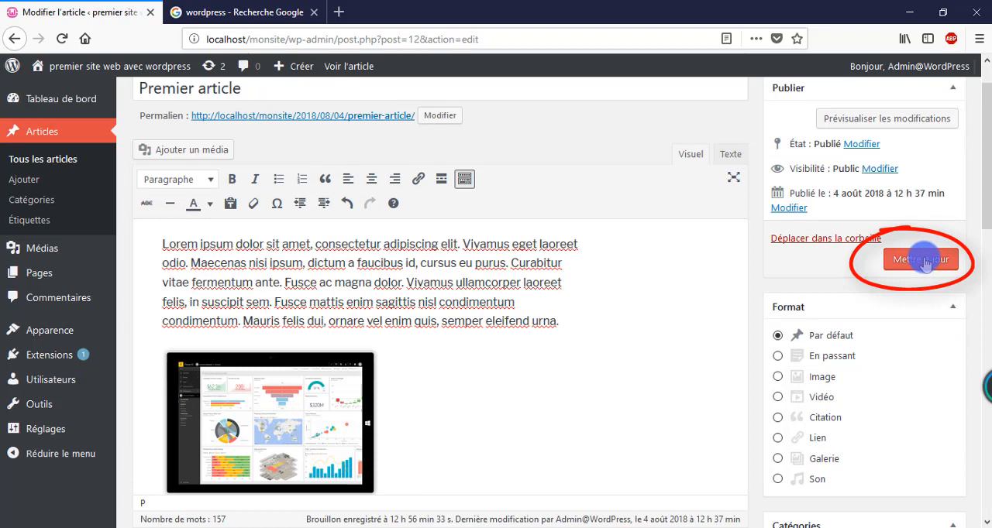
pyautogui.click(926, 264)
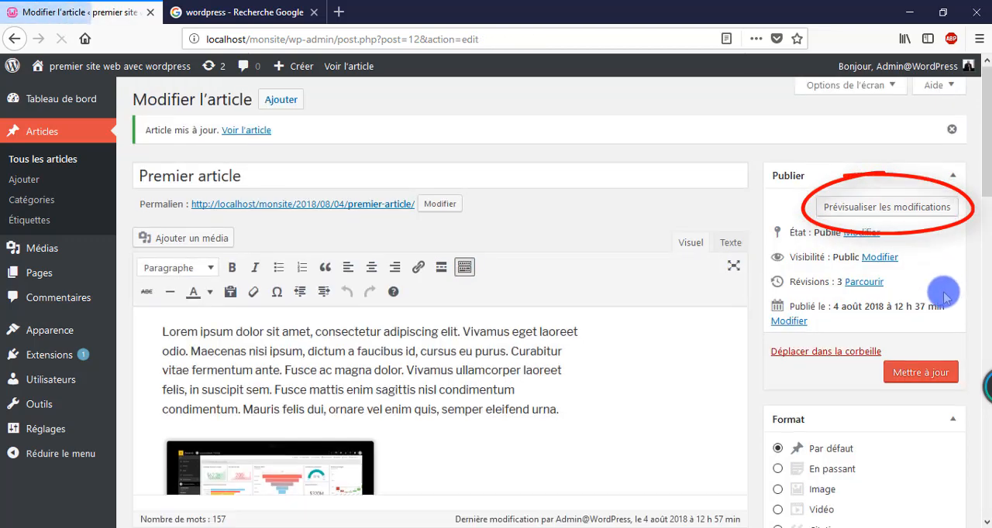
pyautogui.click(897, 209)
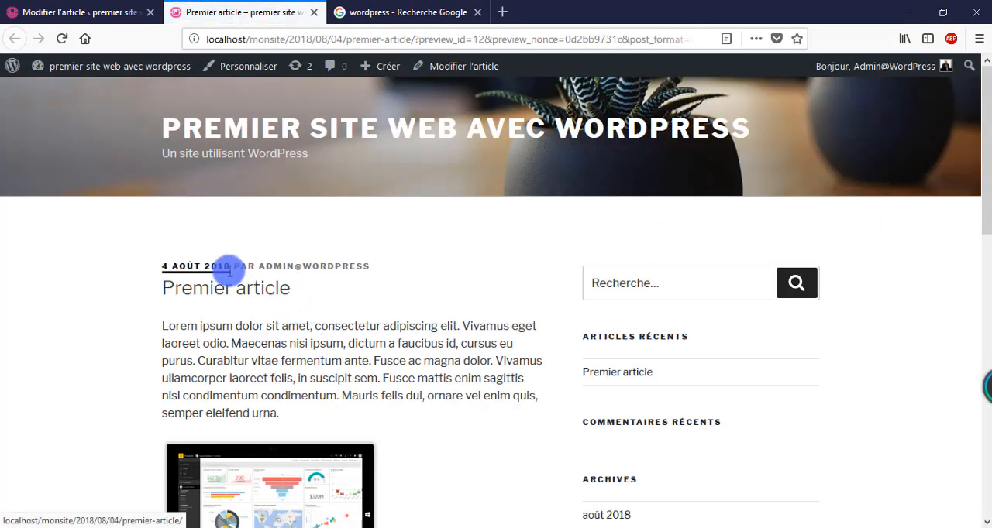
pyautogui.scroll(-2, 228, 271)
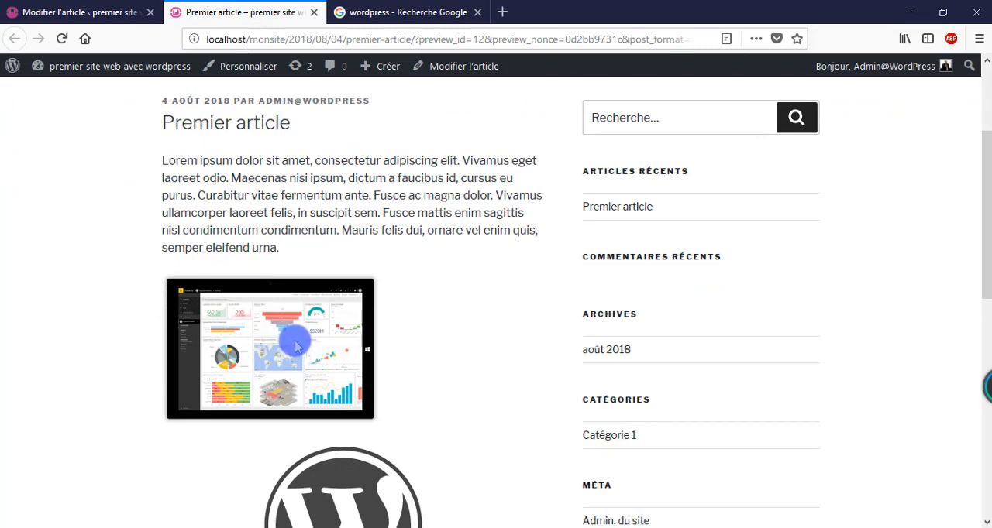
pyautogui.scroll(-4, 295, 346)
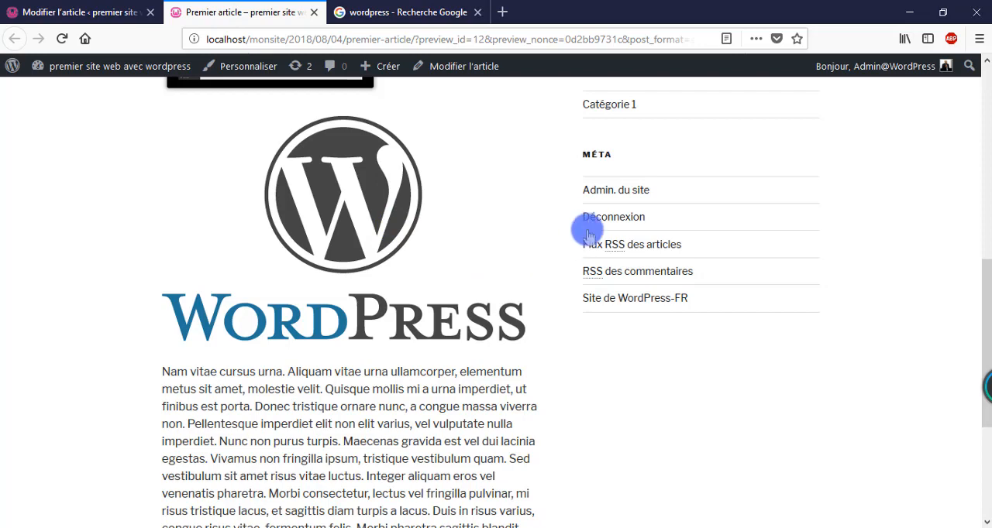
pyautogui.scroll(3, 502, 237)
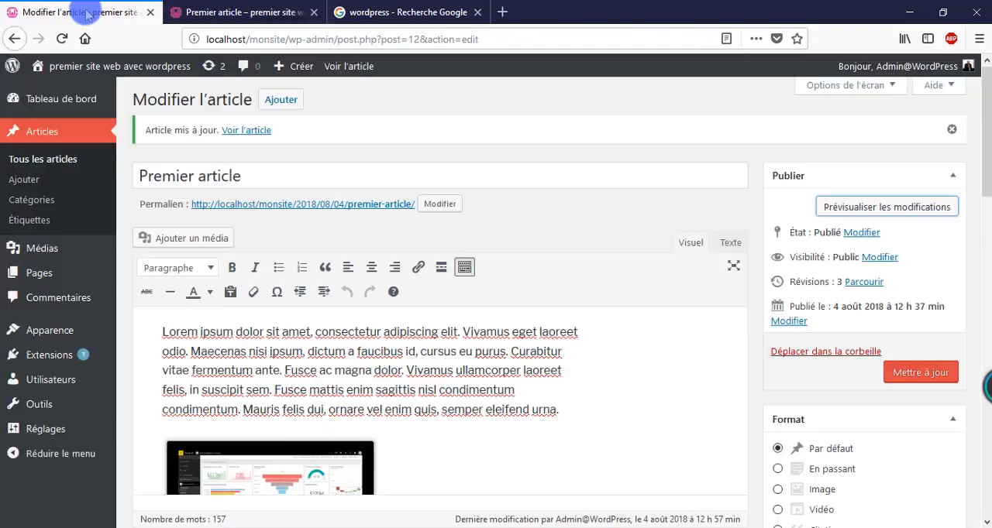
pyautogui.click(83, 11)
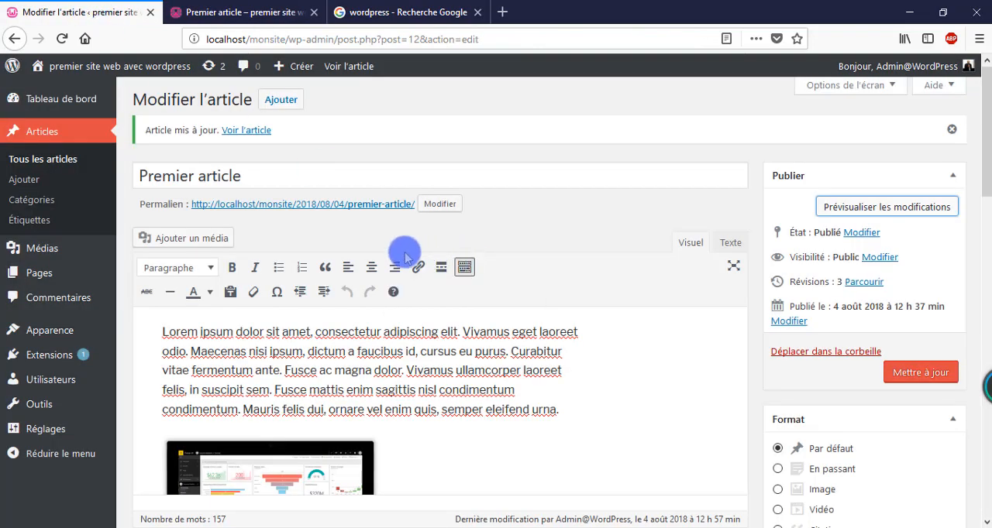
pyautogui.scroll(-3, 400, 255)
pyautogui.click(302, 339)
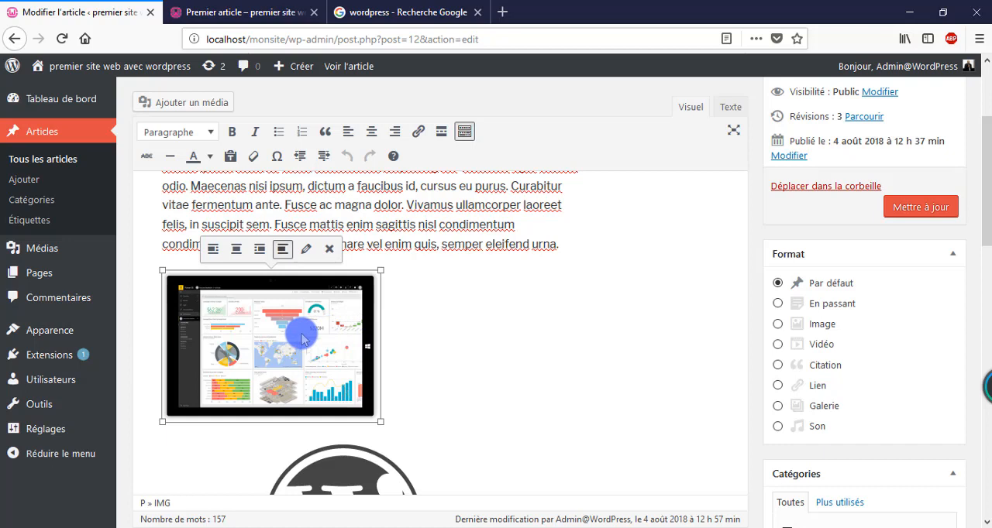
pyautogui.click(306, 249)
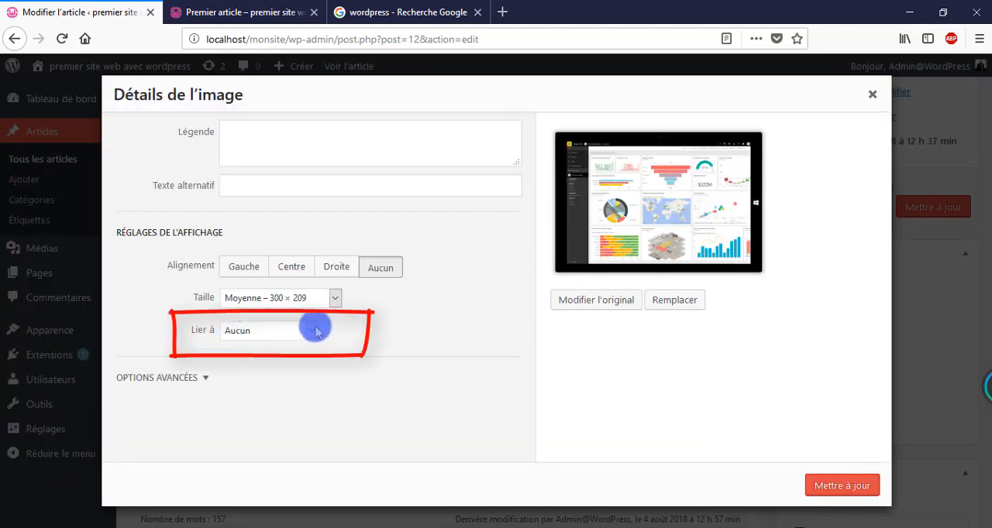
pyautogui.click(314, 331)
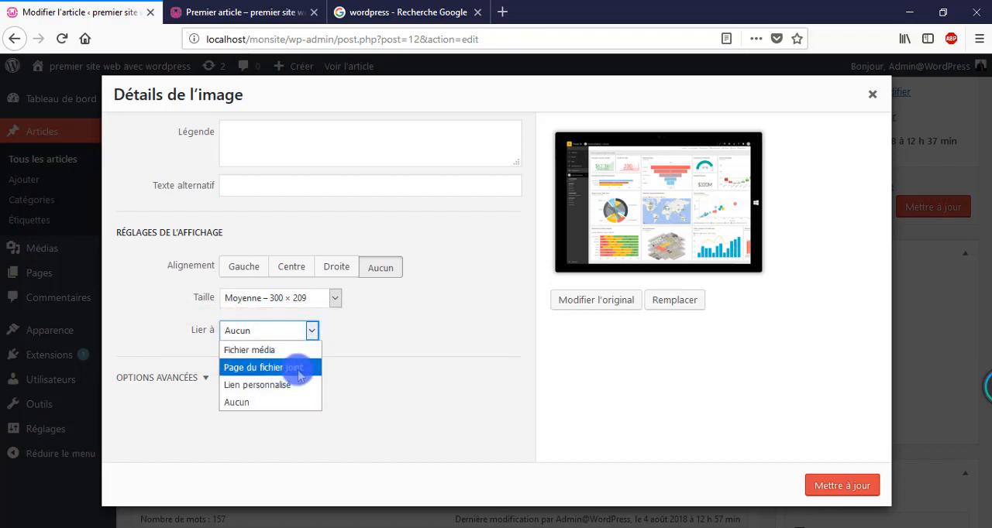
pyautogui.click(275, 385)
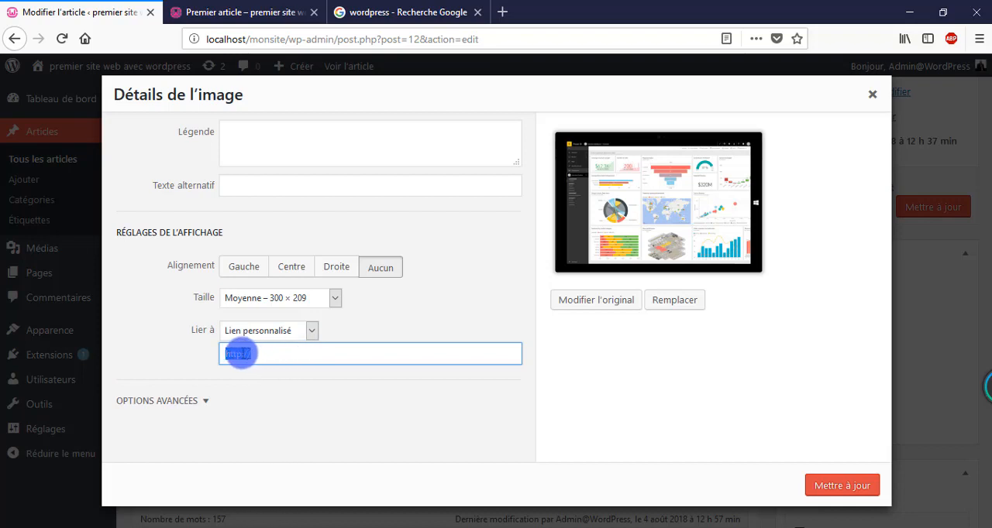
pyautogui.click(240, 353)
pyautogui.write('s')
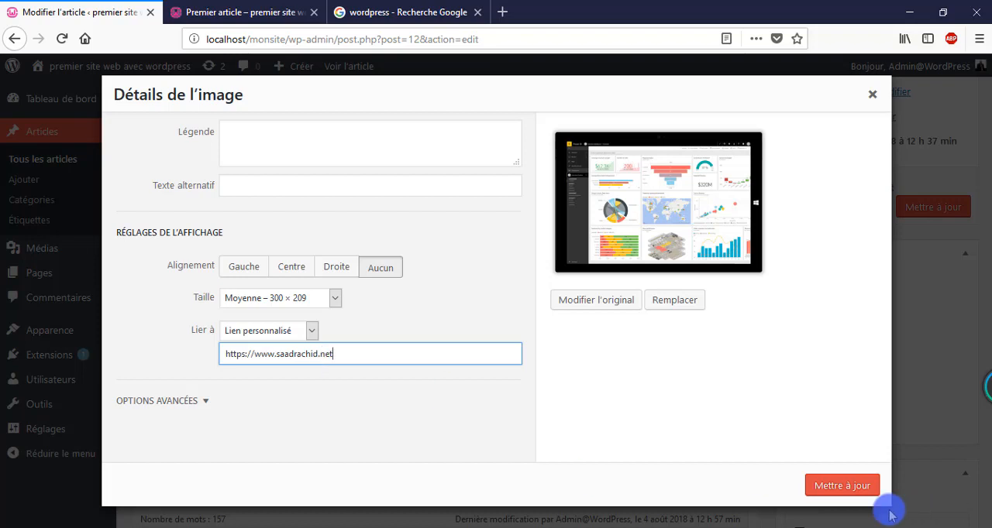
pyautogui.click(839, 488)
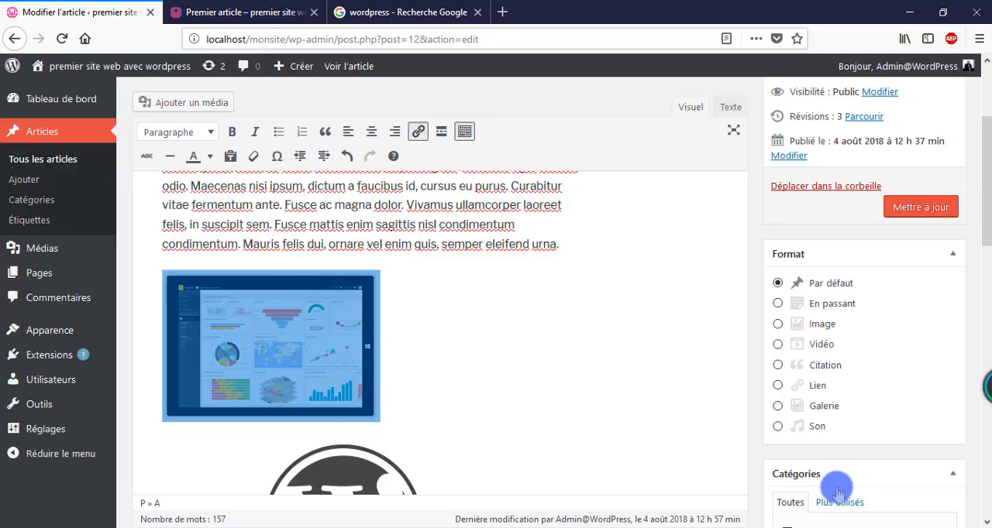
# Step: Update the post, preview the changes and follow the dashboard image's link to test it
pyautogui.click(918, 209)
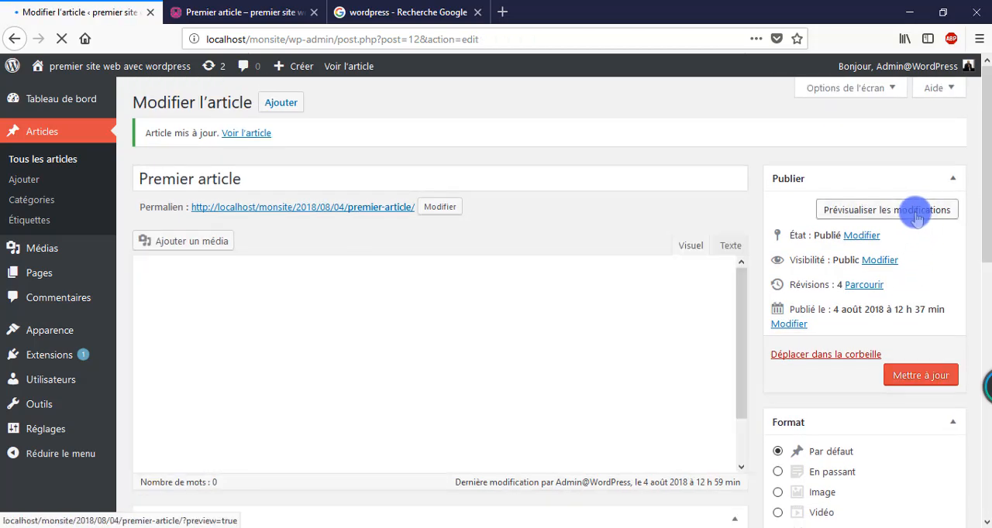
pyautogui.click(917, 213)
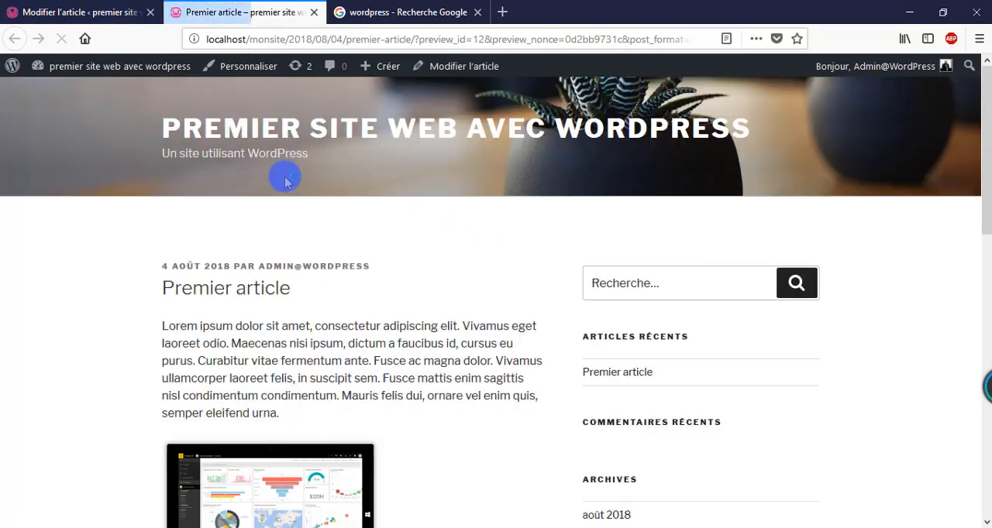
pyautogui.scroll(-3, 243, 289)
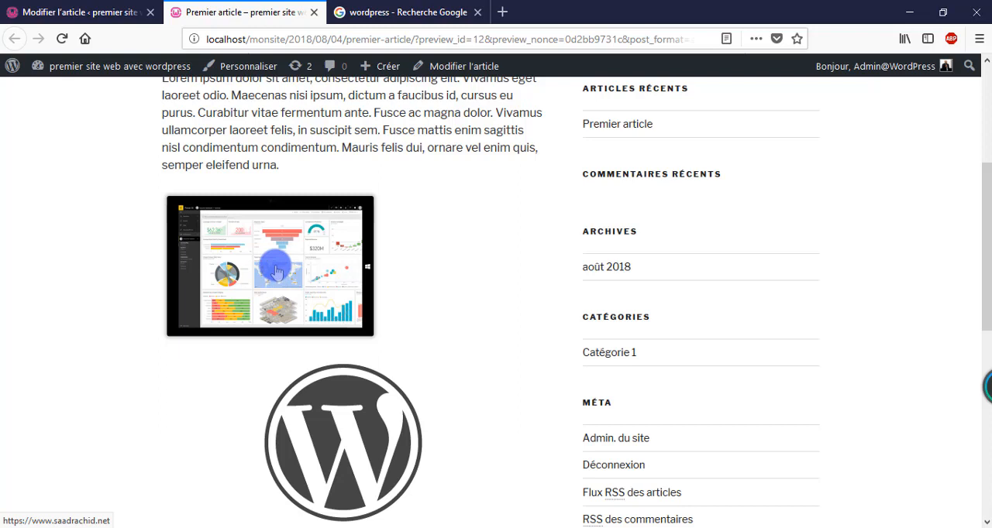
pyautogui.click(277, 271)
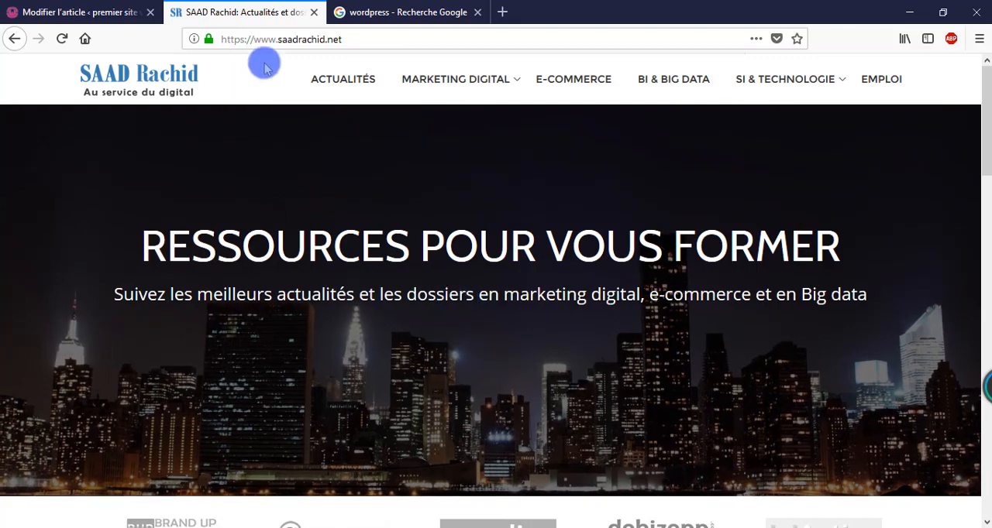
# Step: Open YouTube in the browser tab that holds the Google image results
pyautogui.click(377, 11)
pyautogui.click(306, 39)
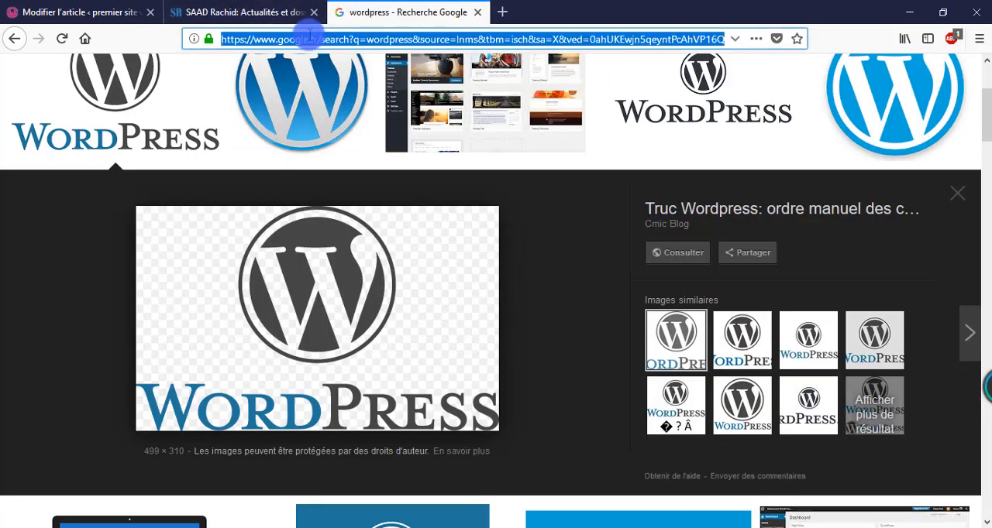
pyautogui.write('youtube')
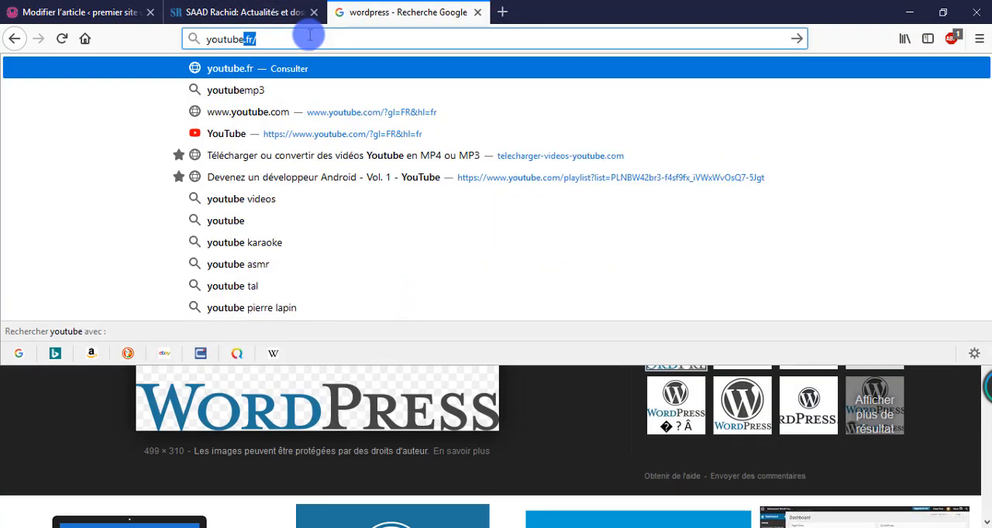
pyautogui.press('Return')
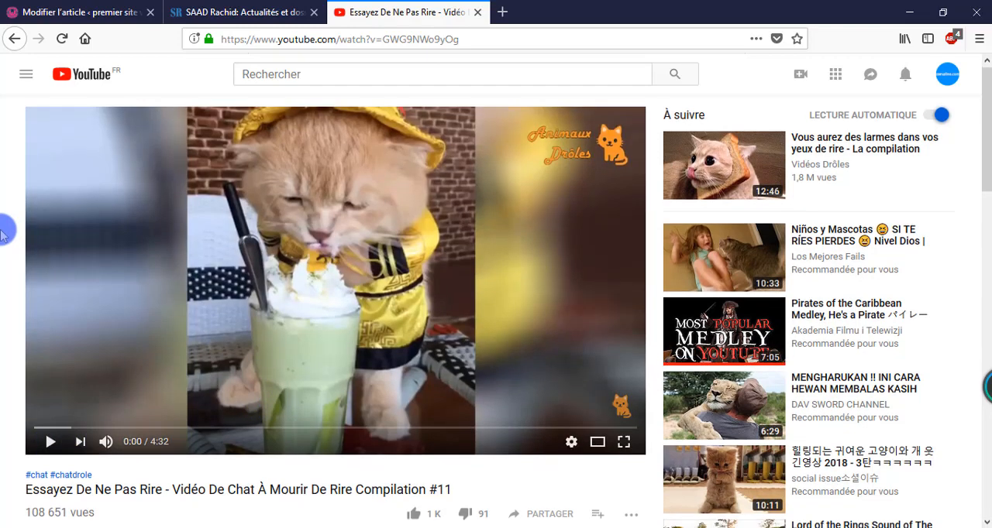
# Step: Copy the embed code of the YouTube video "Essayez De Ne Pas Rire - Vidéo De Chat À Mourir De Rire Compilation #11"
pyautogui.scroll(-2, 160, 343)
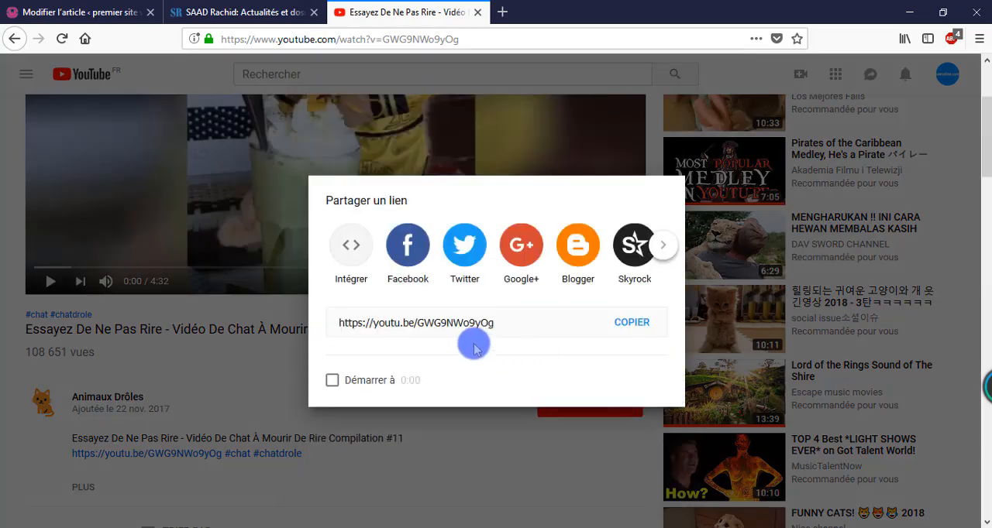
pyautogui.click(355, 247)
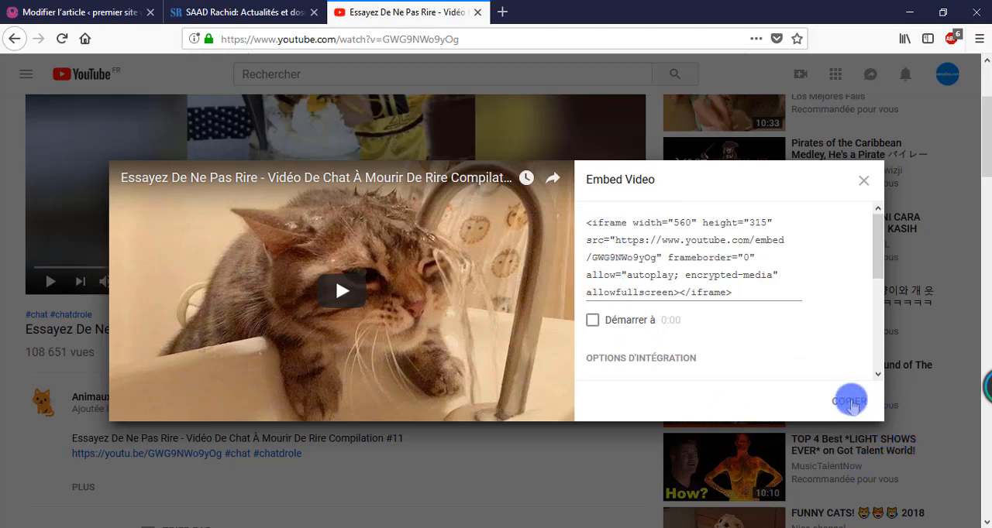
pyautogui.click(850, 402)
pyautogui.hotkey('ctrl', 'c')
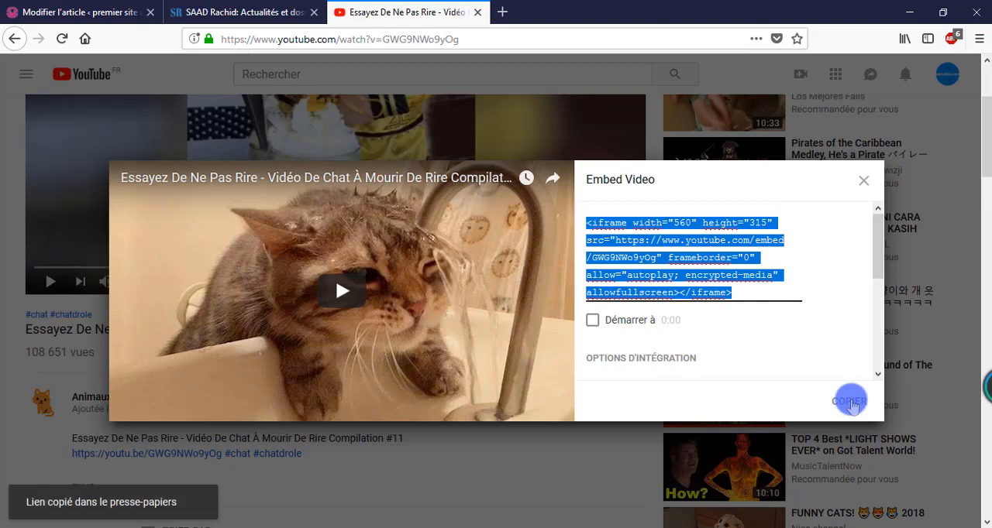
# Step: Return to the post editor, add an empty paragraph after the last paragraph and show the post's HTML code
pyautogui.click(88, 11)
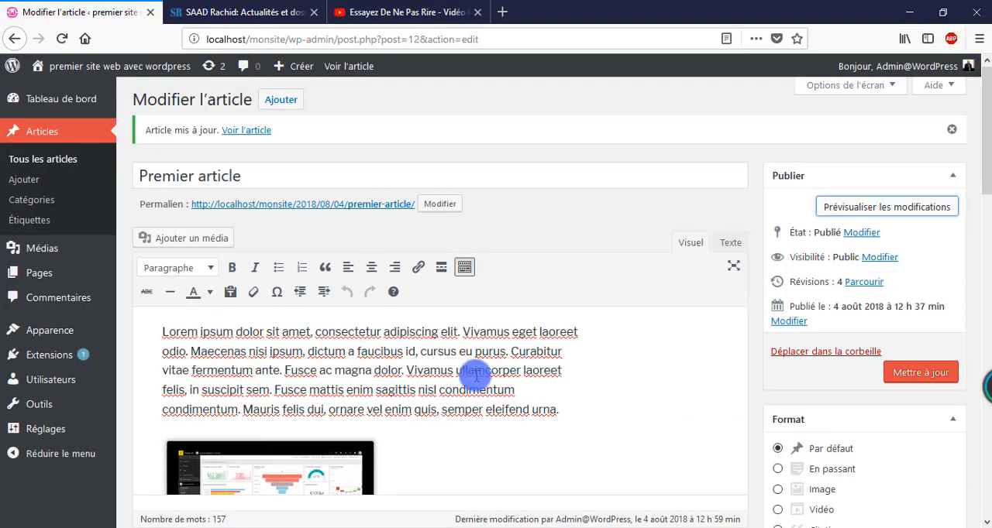
pyautogui.scroll(-7, 383, 364)
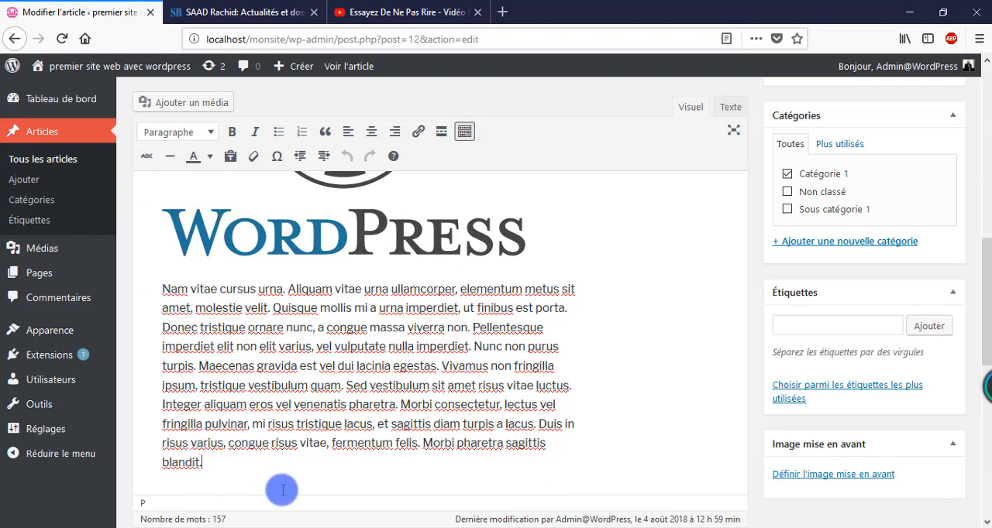
pyautogui.press('Return')
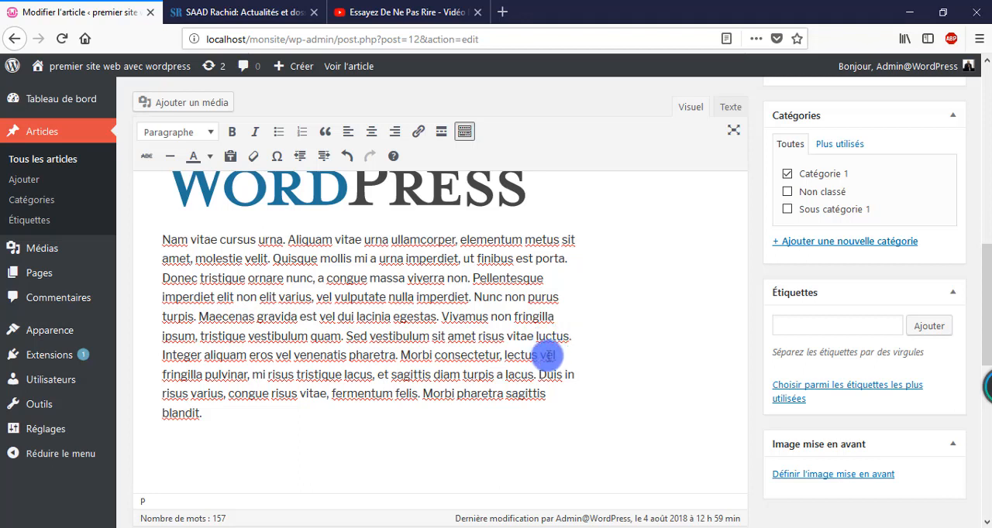
pyautogui.click(731, 107)
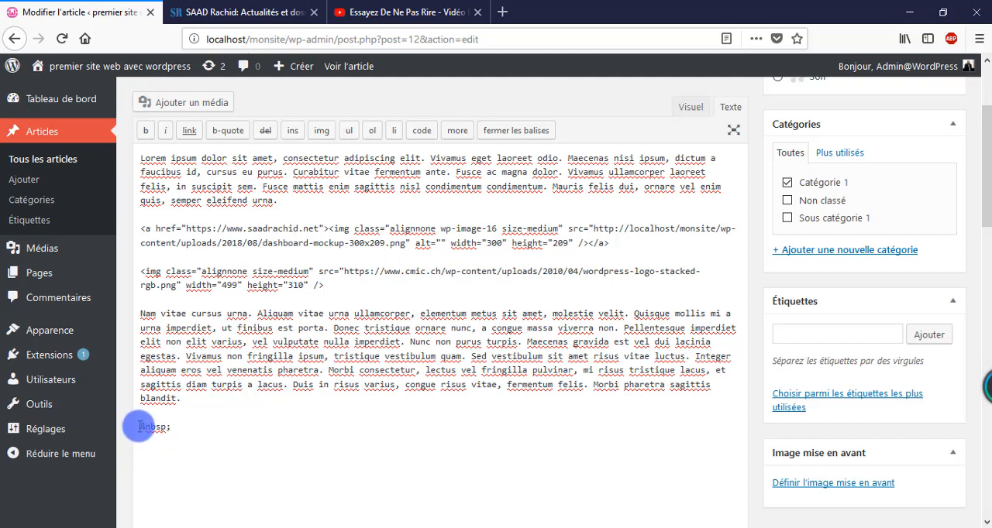
# Step: Paste the copied YouTube iframe code on a new line below the final &nbsp; and return to the visual view
pyautogui.moveTo(140, 427); pyautogui.dragTo(156, 427)
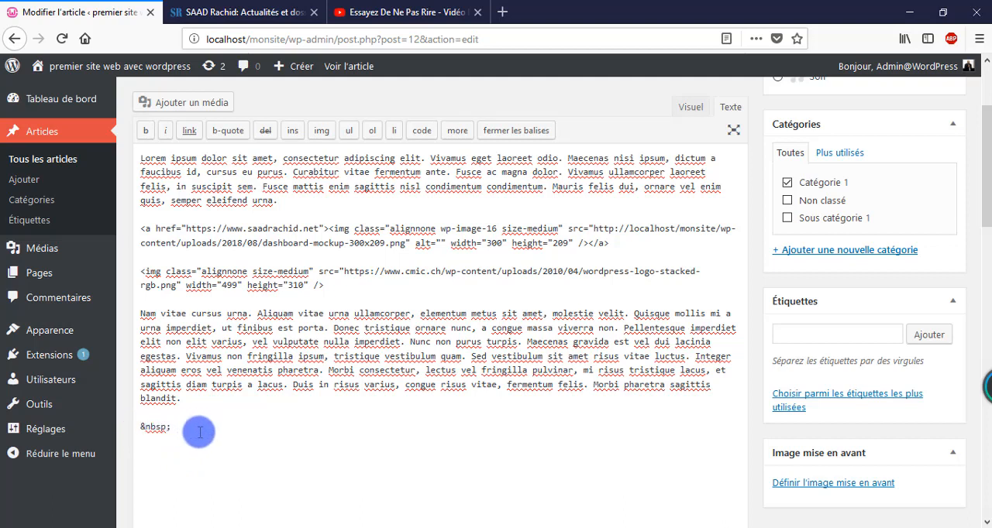
pyautogui.click(396, 7)
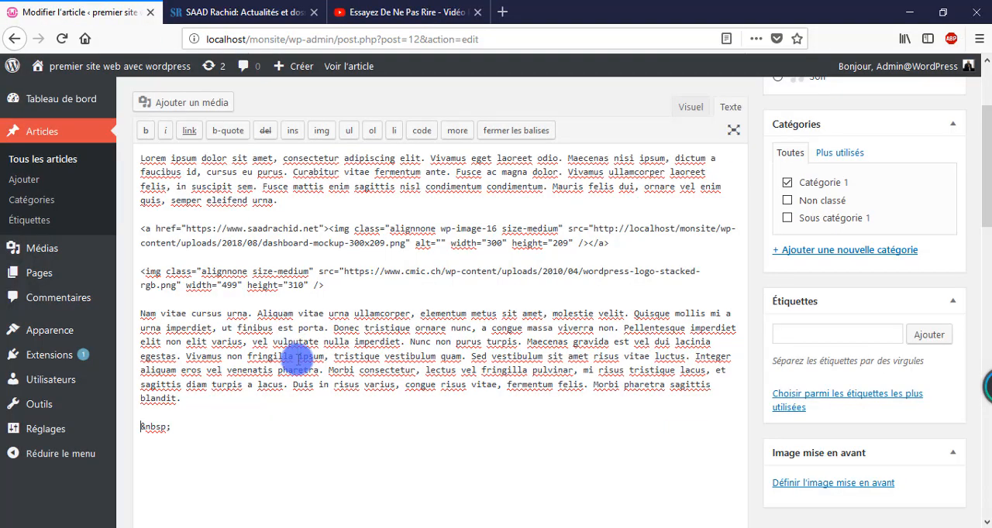
pyautogui.click(105, 11)
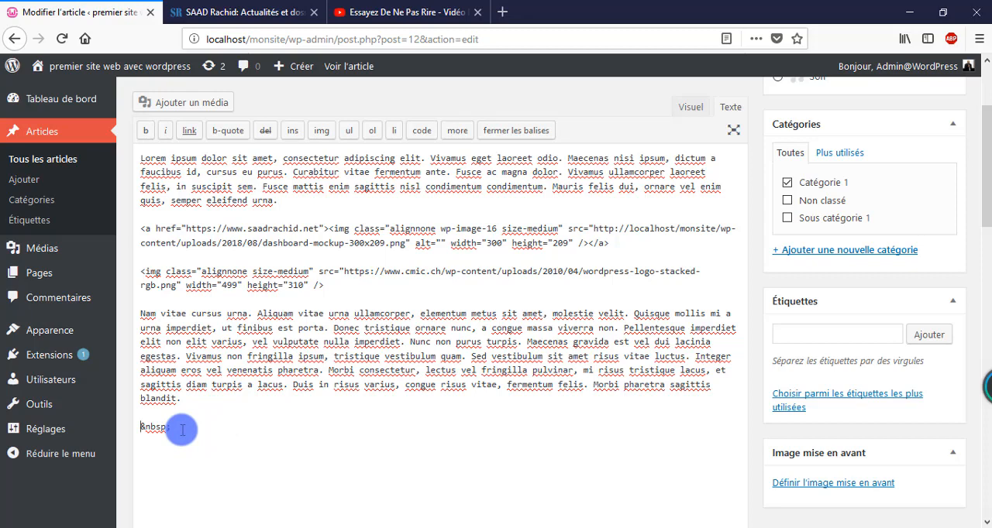
pyautogui.click(182, 430)
pyautogui.press('Return')
pyautogui.hotkey('ctrl', 'v')
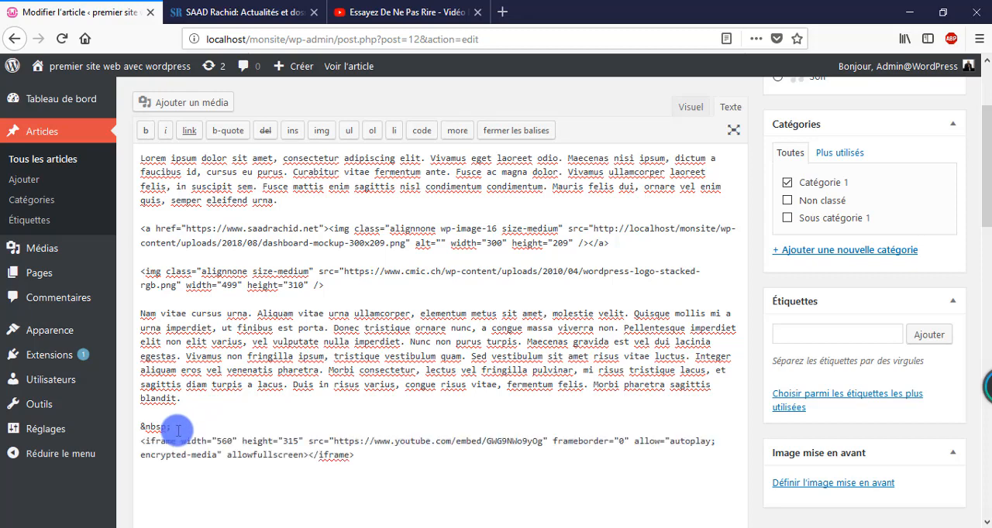
pyautogui.click(689, 109)
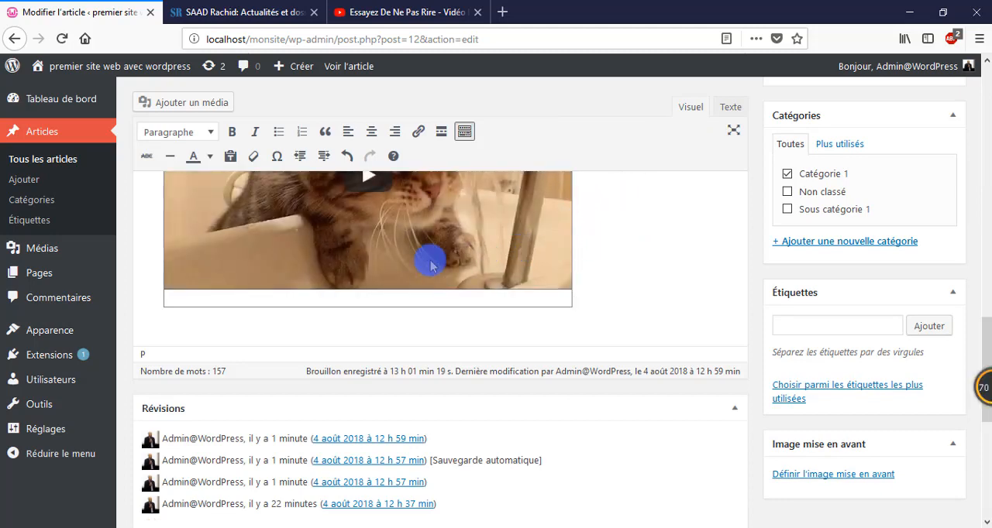
# Step: Update the post and preview it to check the embedded YouTube video
pyautogui.scroll(3, 430, 265)
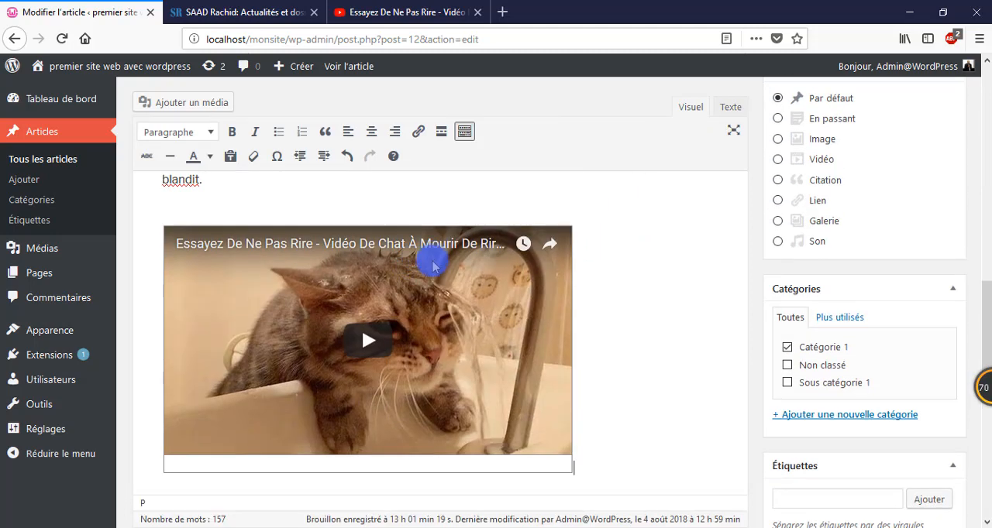
pyautogui.scroll(5, 912, 261)
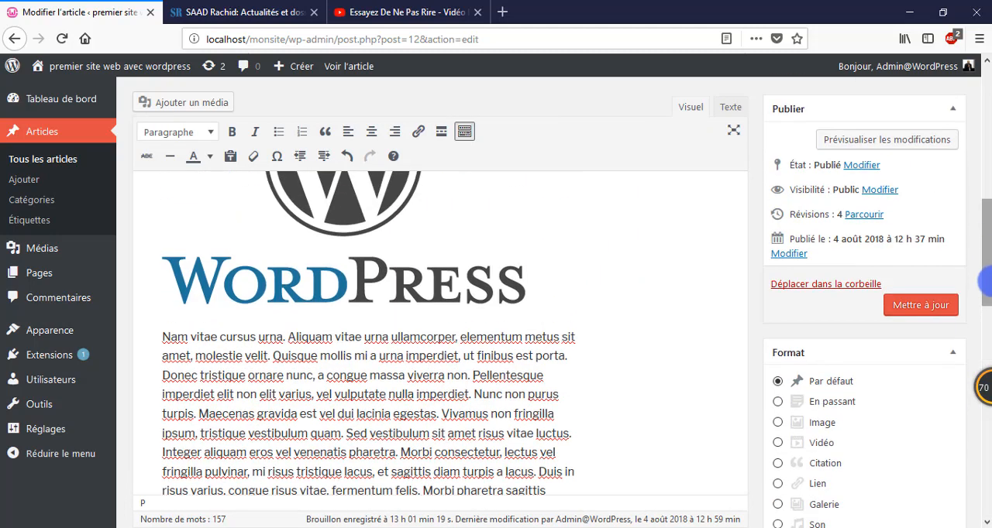
pyautogui.click(923, 310)
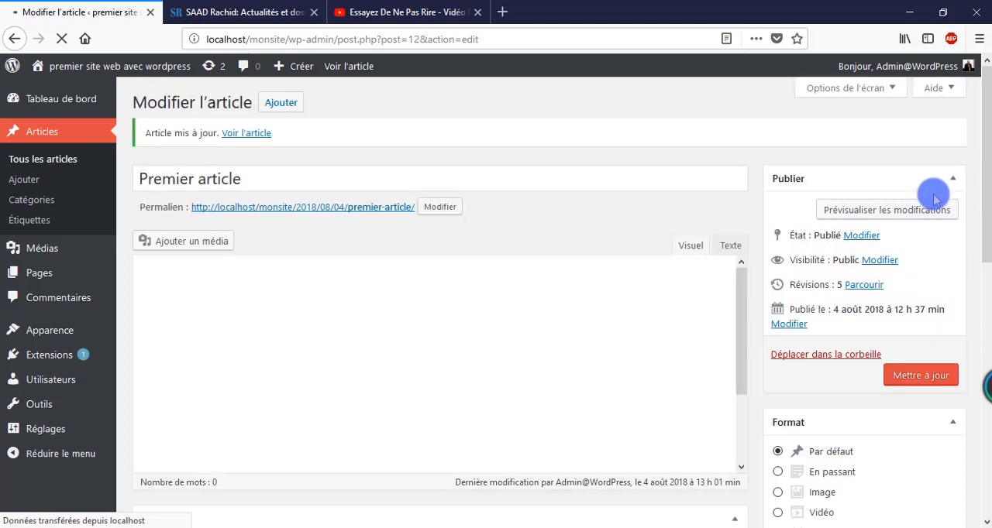
pyautogui.click(901, 214)
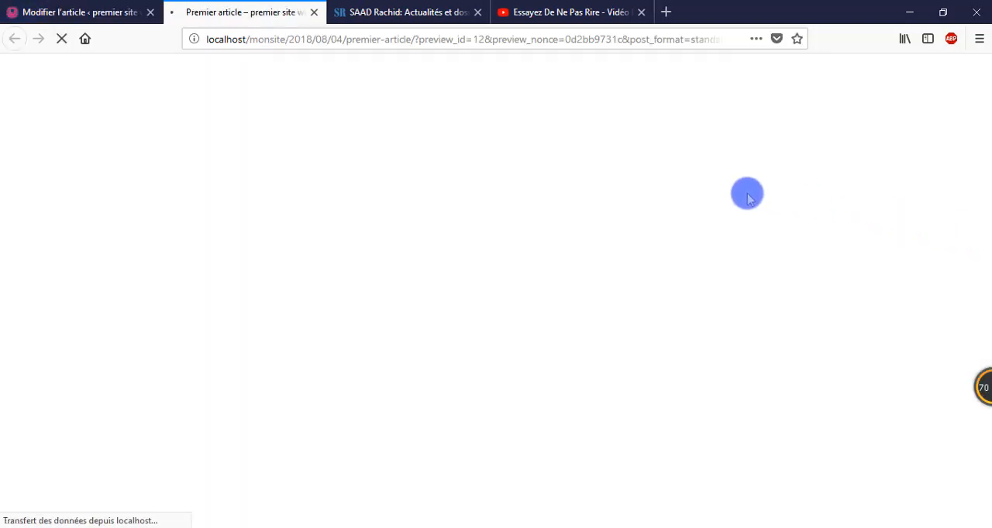
pyautogui.scroll(-5, 418, 264)
pyautogui.scroll(-10, 419, 264)
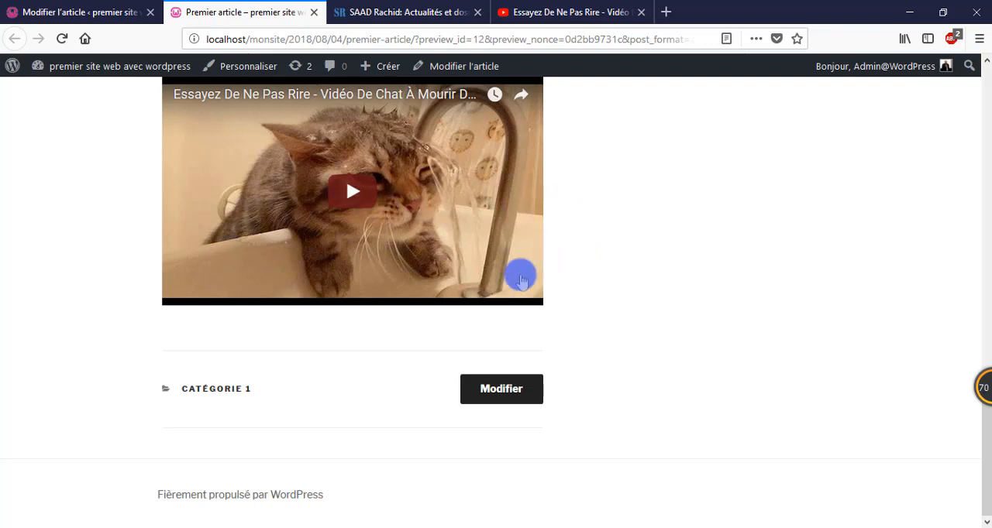
pyautogui.scroll(2, 610, 235)
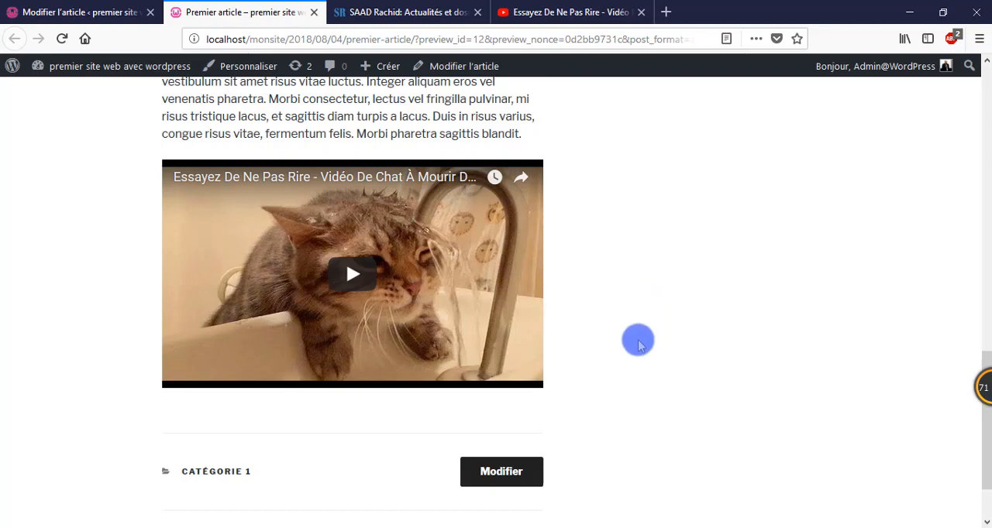
# Step: Return to the post editor and add an empty paragraph below the embedded YouTube video
pyautogui.click(108, 13)
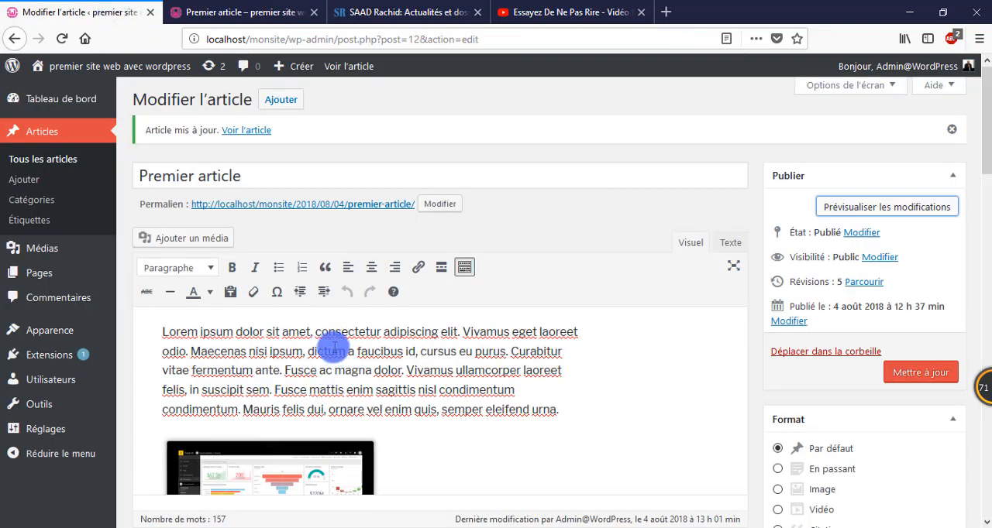
pyautogui.scroll(-6, 333, 341)
pyautogui.scroll(-5, 333, 347)
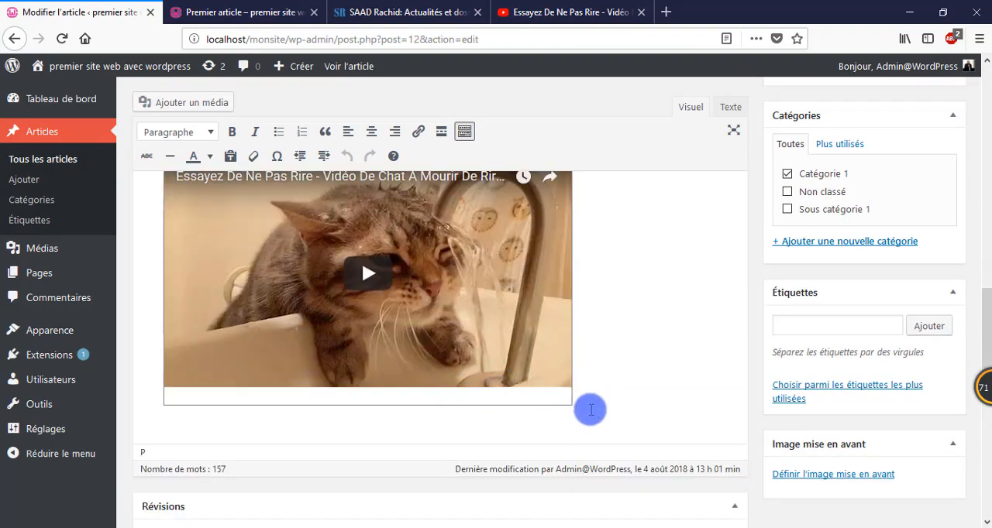
pyautogui.press('Return')
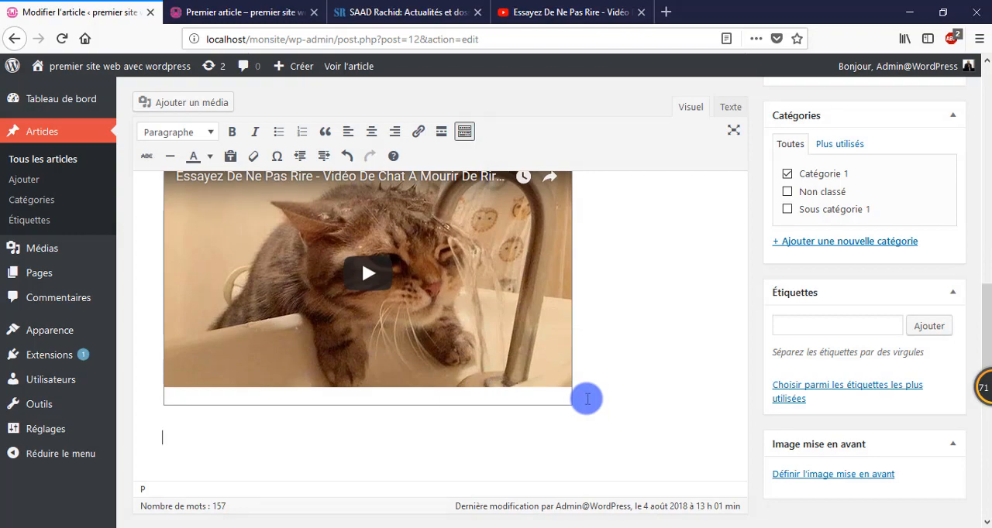
# Step: Upload the MP4 file videoplayback from the Téléchargements folder to the media library
pyautogui.scroll(10, 434, 303)
pyautogui.scroll(3, 308, 300)
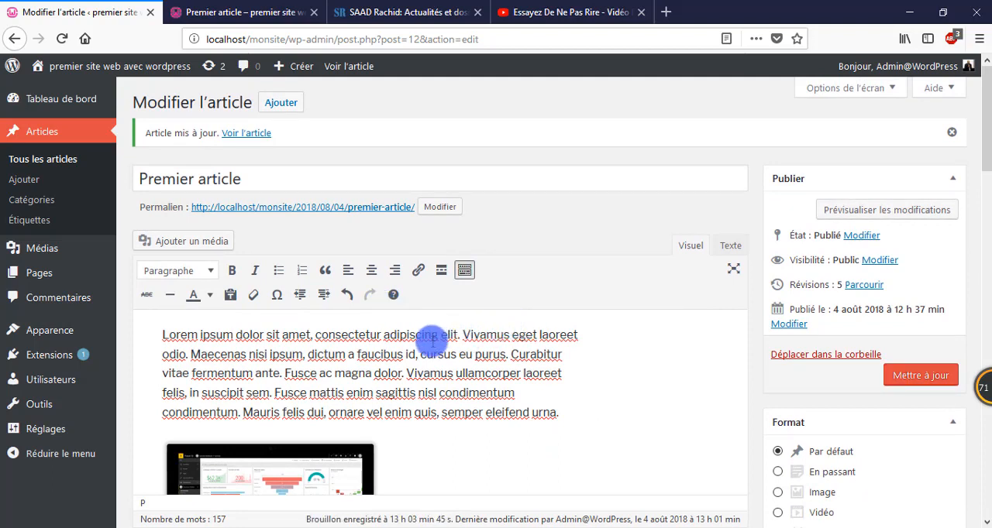
pyautogui.click(198, 243)
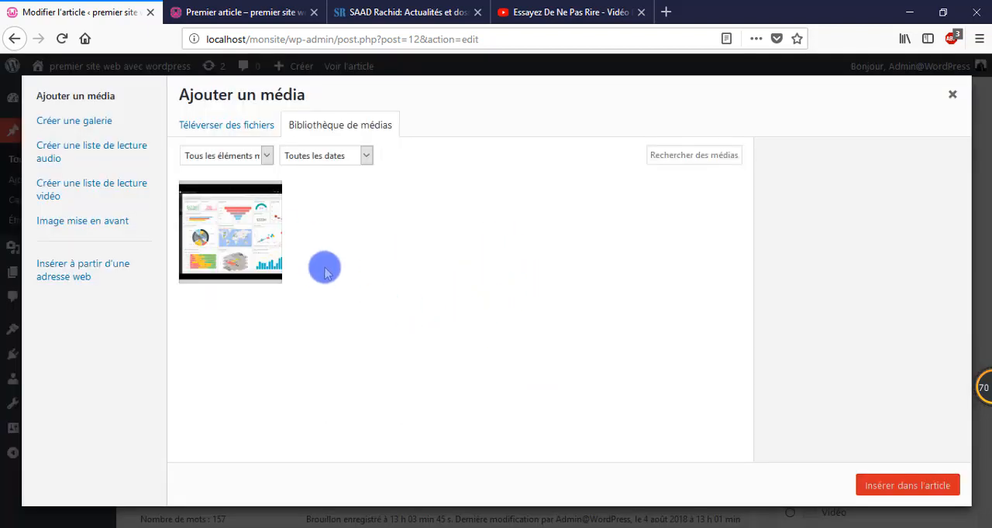
pyautogui.click(245, 132)
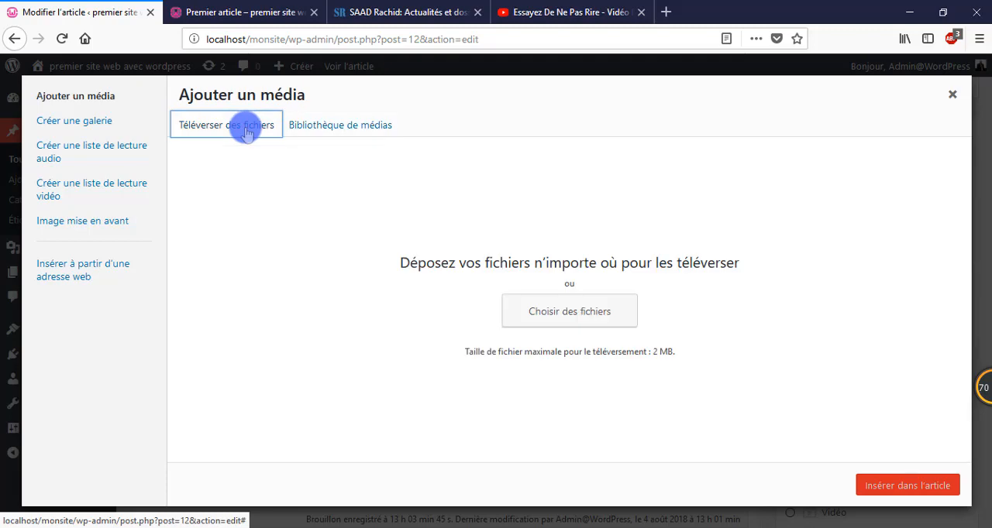
pyautogui.click(590, 318)
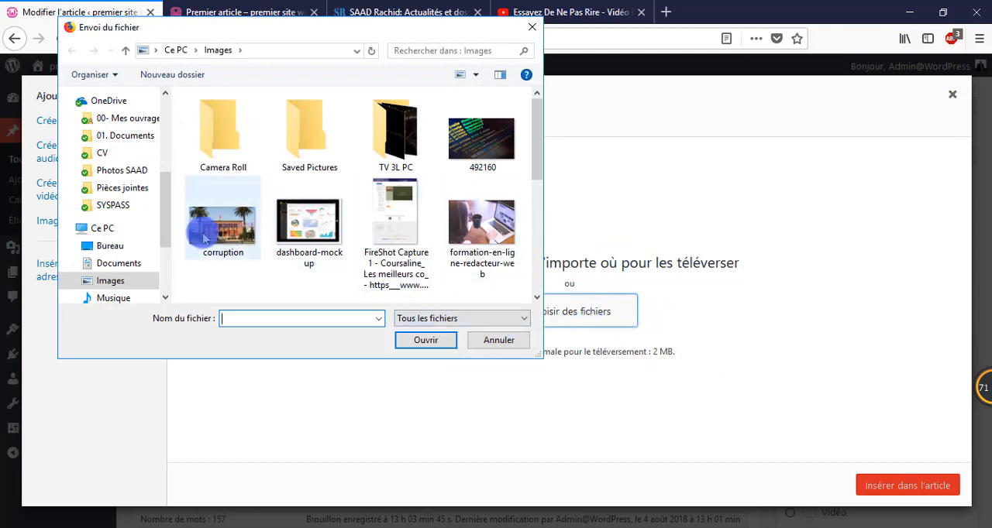
pyautogui.moveTo(163, 224); pyautogui.dragTo(177, 146)
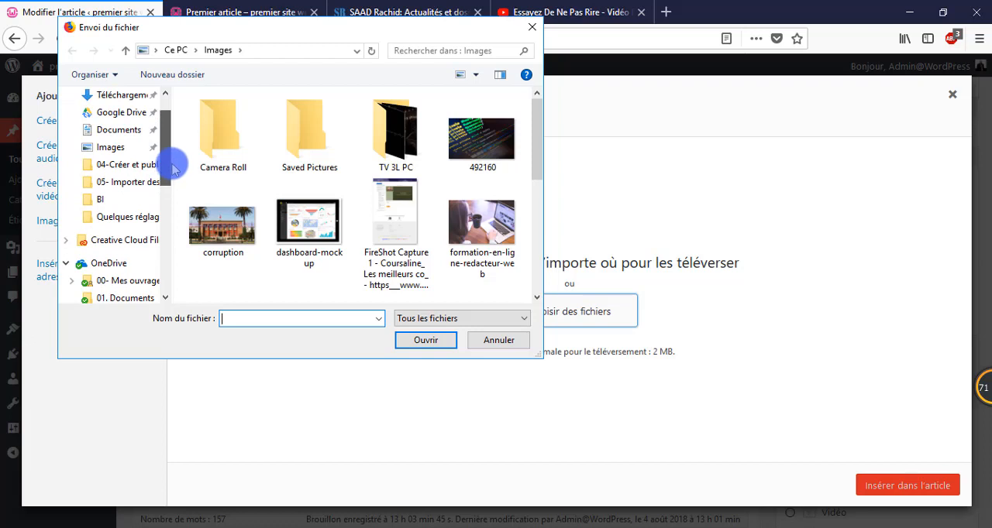
pyautogui.click(115, 94)
pyautogui.scroll(-3, 323, 277)
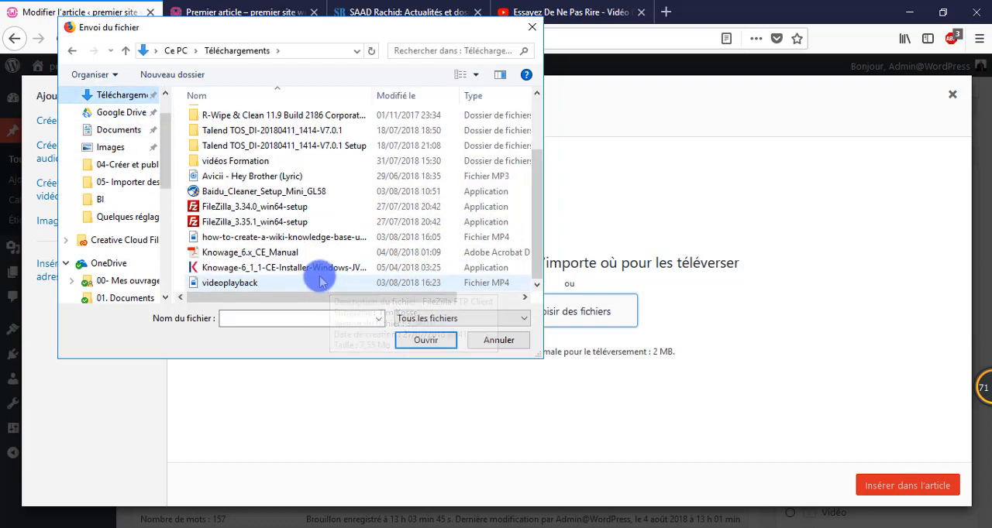
pyautogui.click(240, 285)
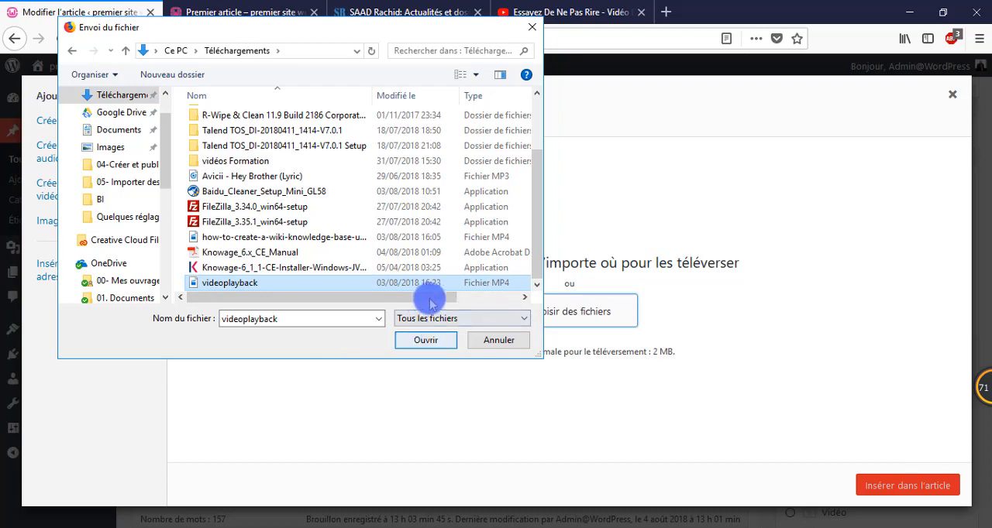
pyautogui.moveTo(432, 299); pyautogui.dragTo(487, 288)
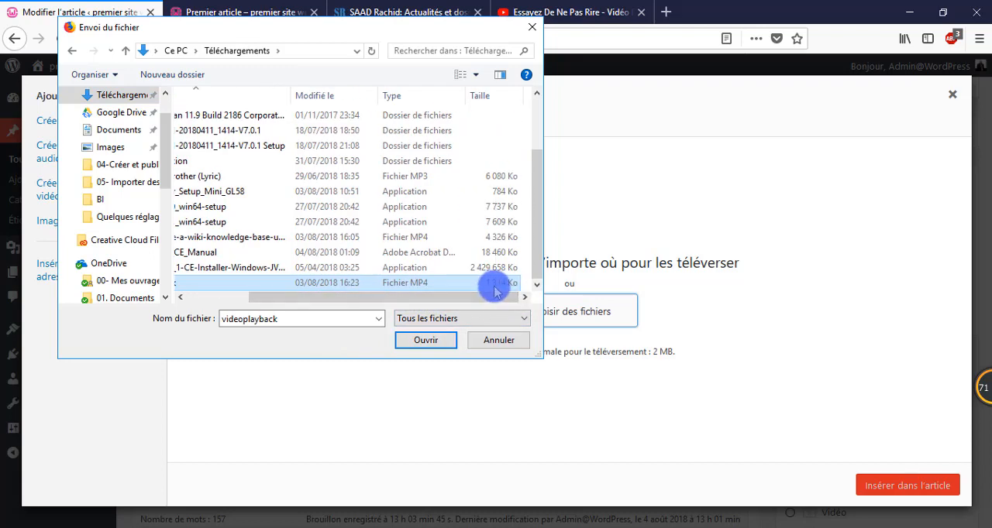
pyautogui.click(426, 341)
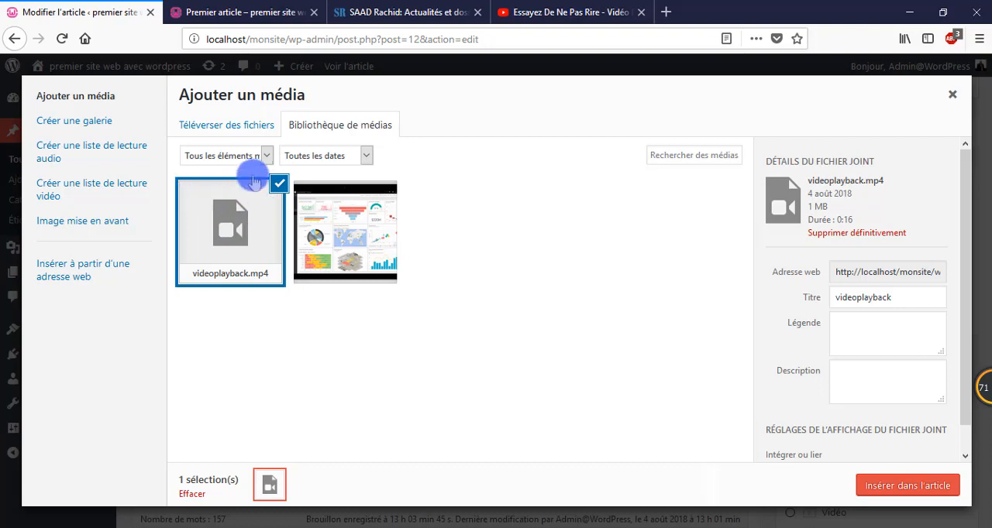
# Step: Insert the uploaded videoplayback.mp4 into the post and check its player below the YouTube video
pyautogui.click(929, 486)
pyautogui.scroll(-3, 620, 388)
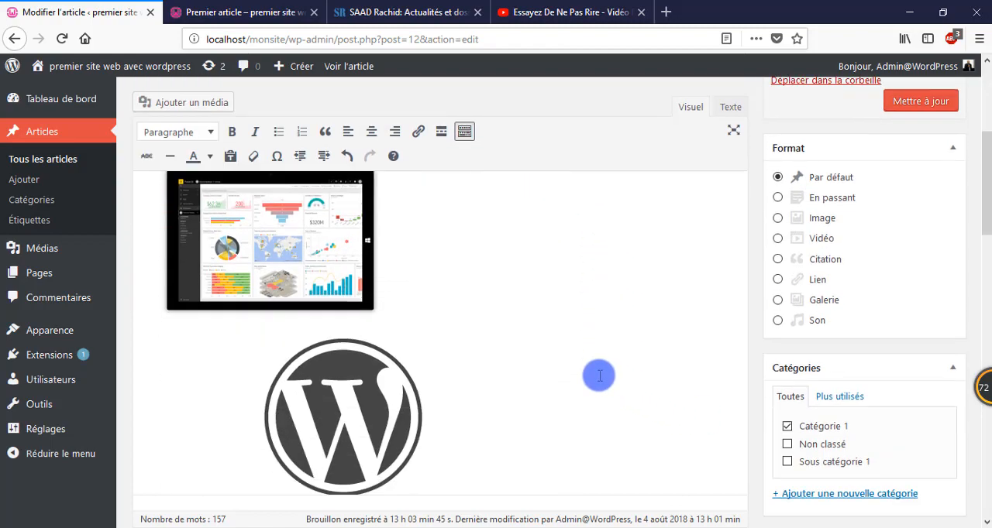
pyautogui.scroll(-10, 599, 376)
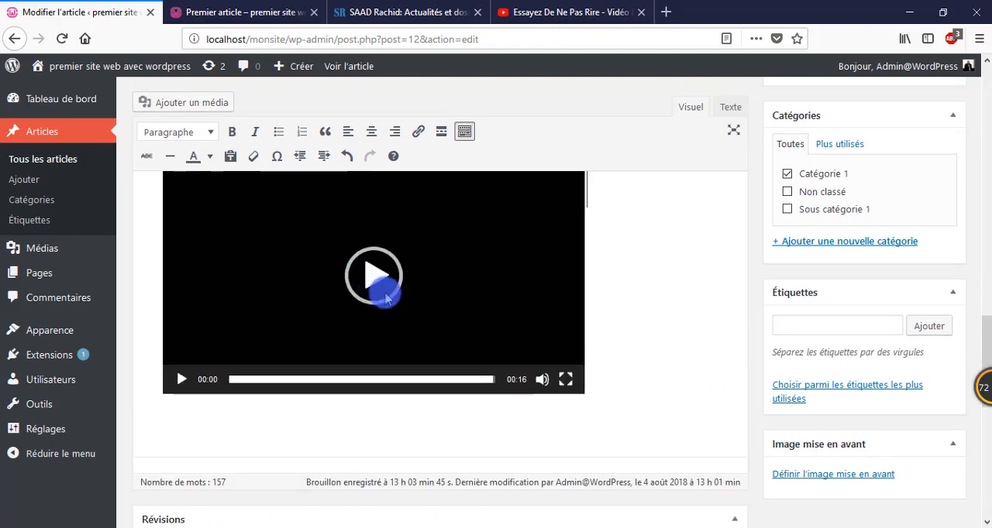
# Step: Update the post, preview the changes and play the uploaded video at the end of the article
pyautogui.scroll(5, 403, 302)
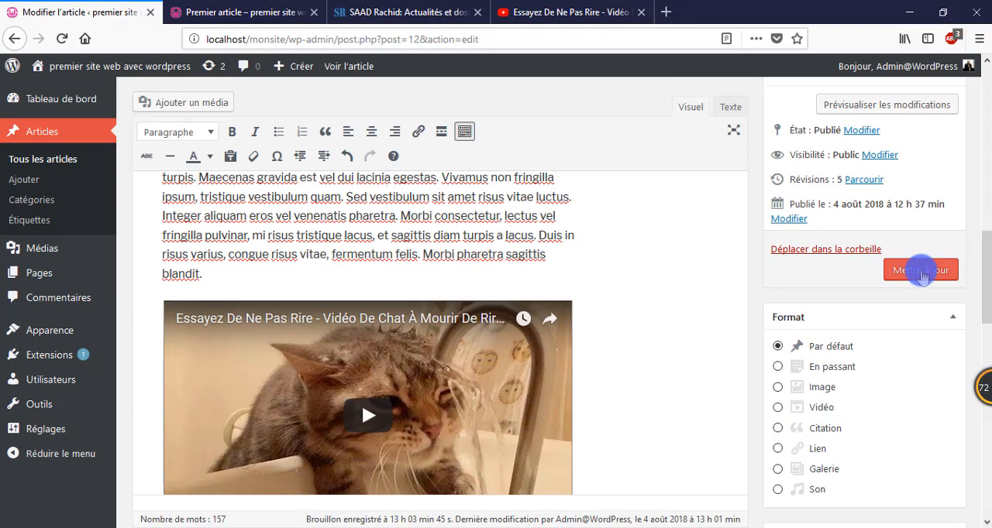
pyautogui.click(921, 271)
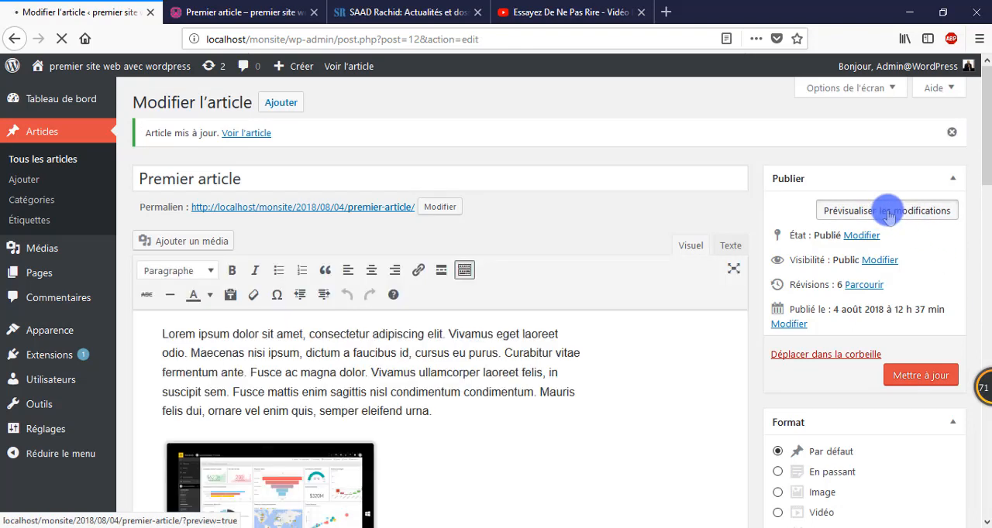
pyautogui.click(884, 209)
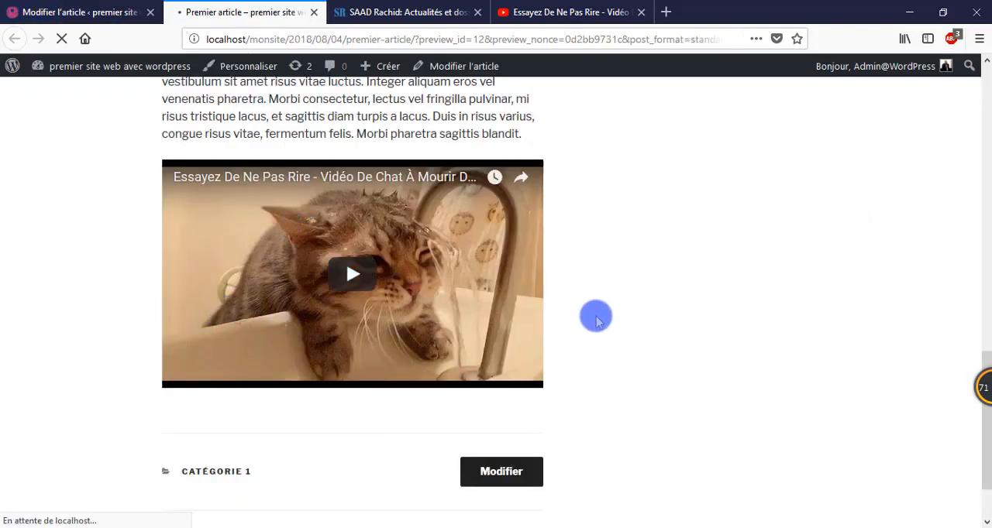
pyautogui.scroll(-8, 548, 316)
pyautogui.scroll(-2, 465, 318)
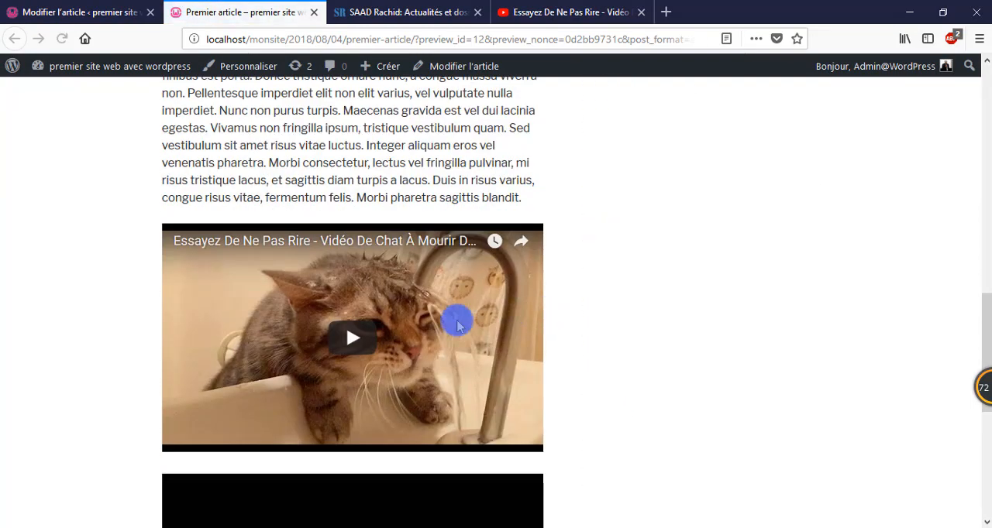
pyautogui.scroll(-6, 412, 325)
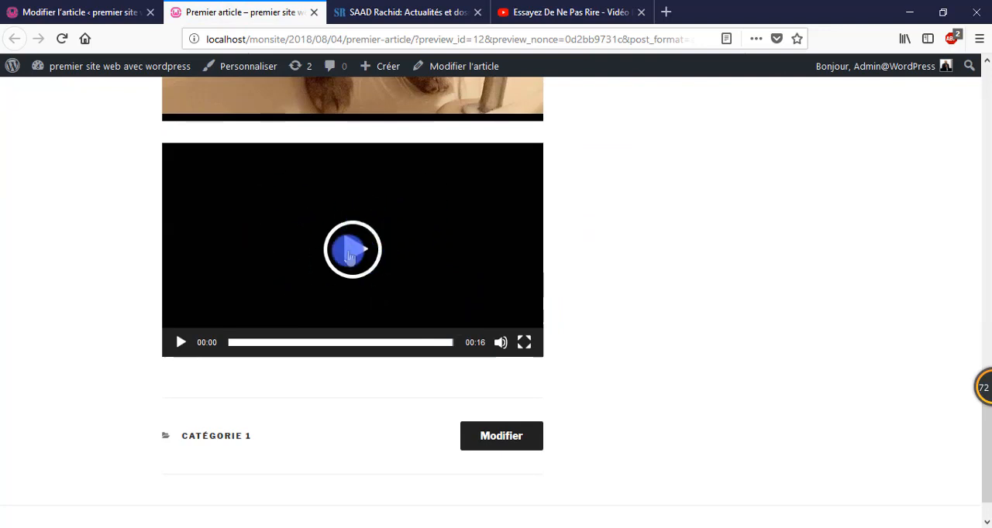
pyautogui.click(350, 252)
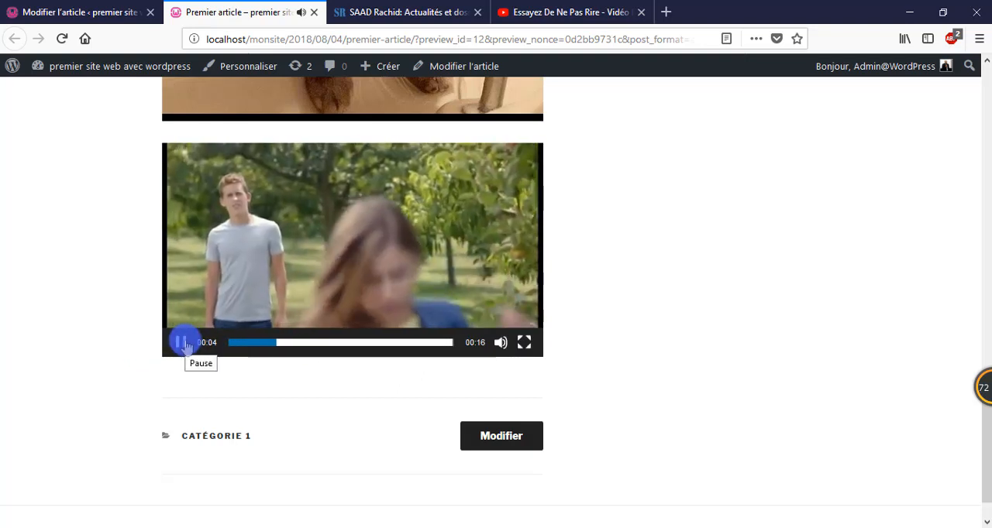
# Step: Pause the uploaded video in the preview, look over the videos above it and return to the post editor
pyautogui.click(182, 343)
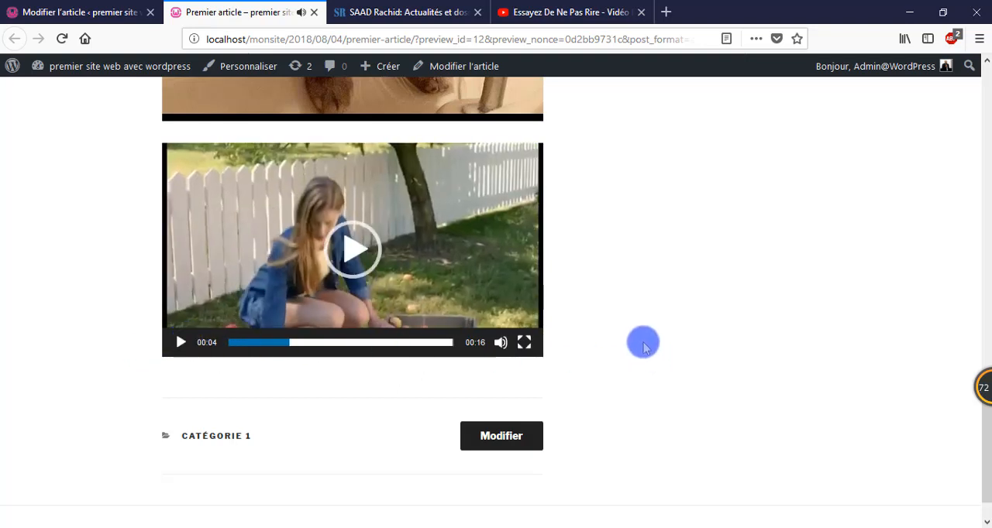
pyautogui.scroll(10, 642, 341)
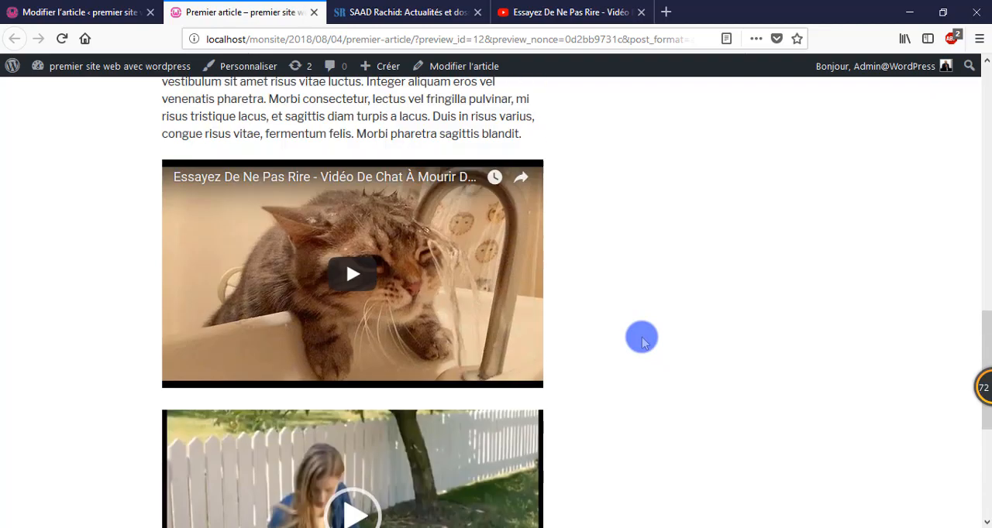
pyautogui.click(74, 12)
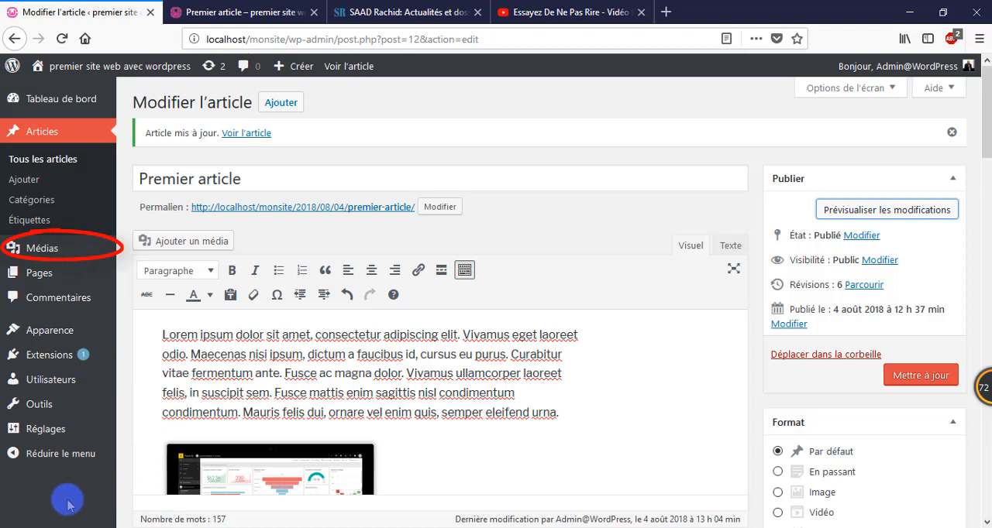
# Step: Open the media library, view the dashboard-mockup.png attachment details and show the area for uploading new files
pyautogui.moveTo(45, 251)
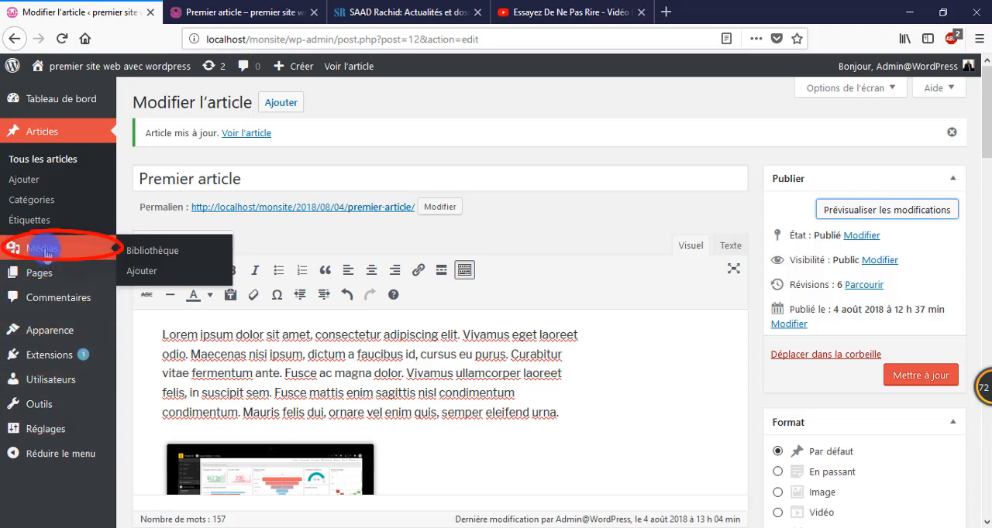
pyautogui.click(43, 248)
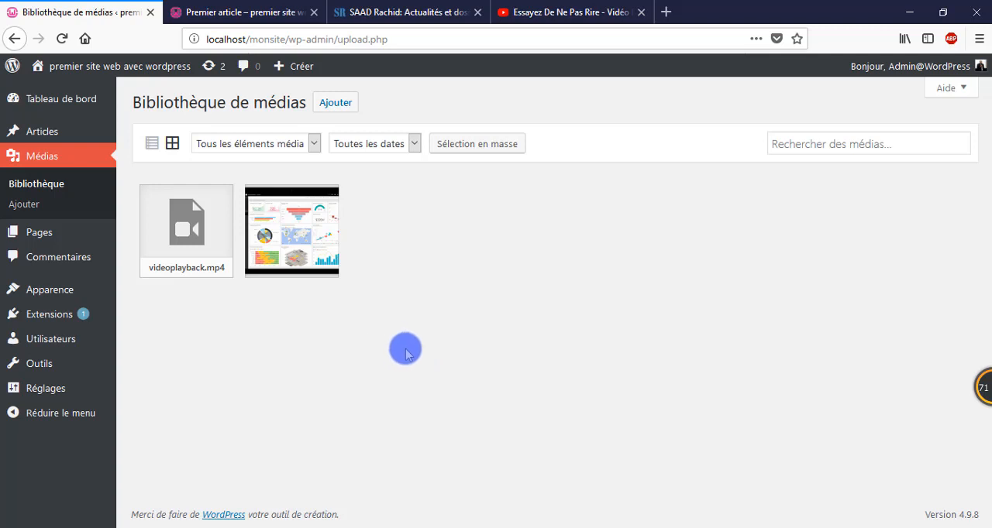
pyautogui.click(310, 242)
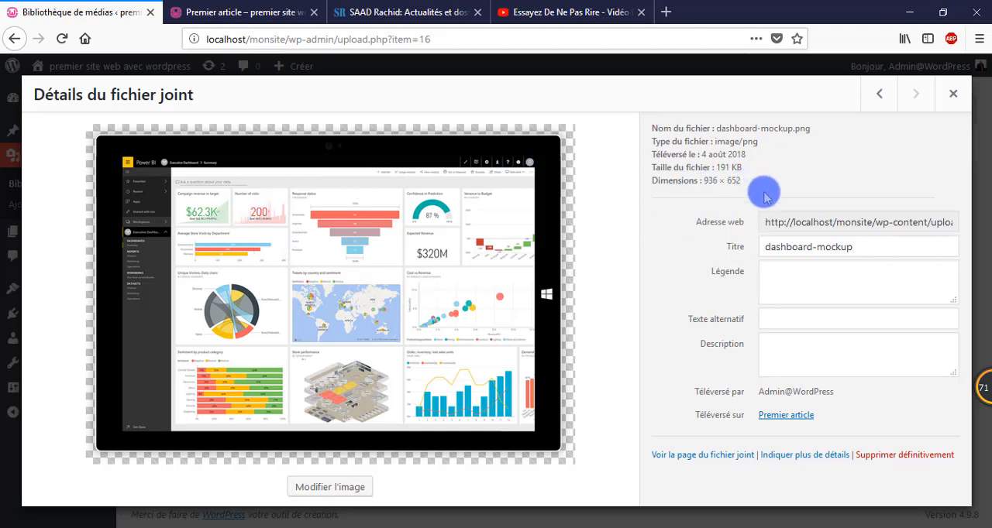
pyautogui.click(952, 94)
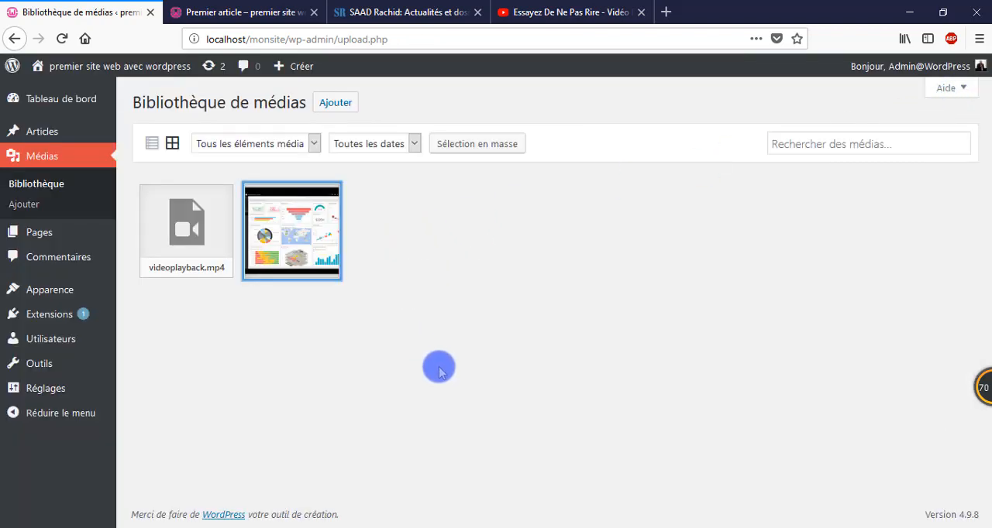
pyautogui.click(336, 102)
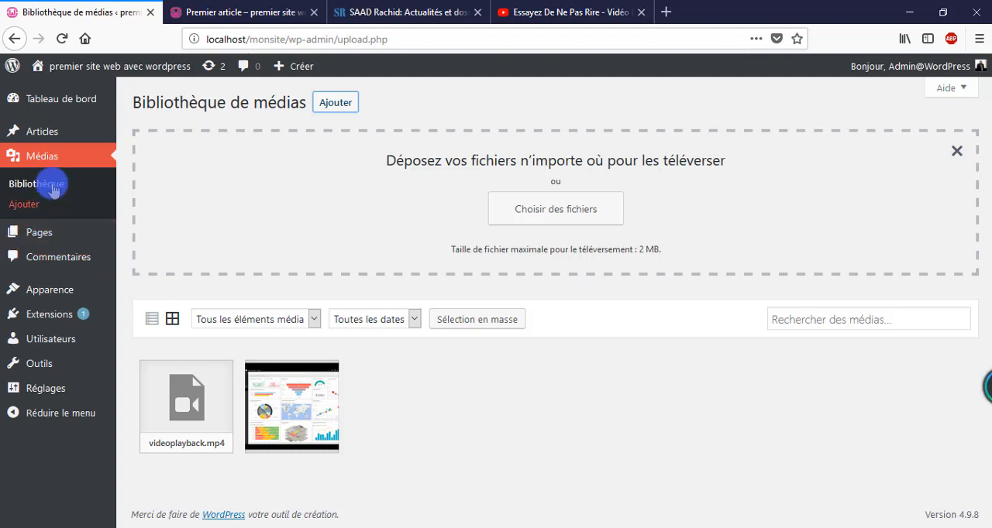
# Step: Reopen the post "Premier article" for editing and add an empty paragraph below the uploaded video
pyautogui.click(45, 135)
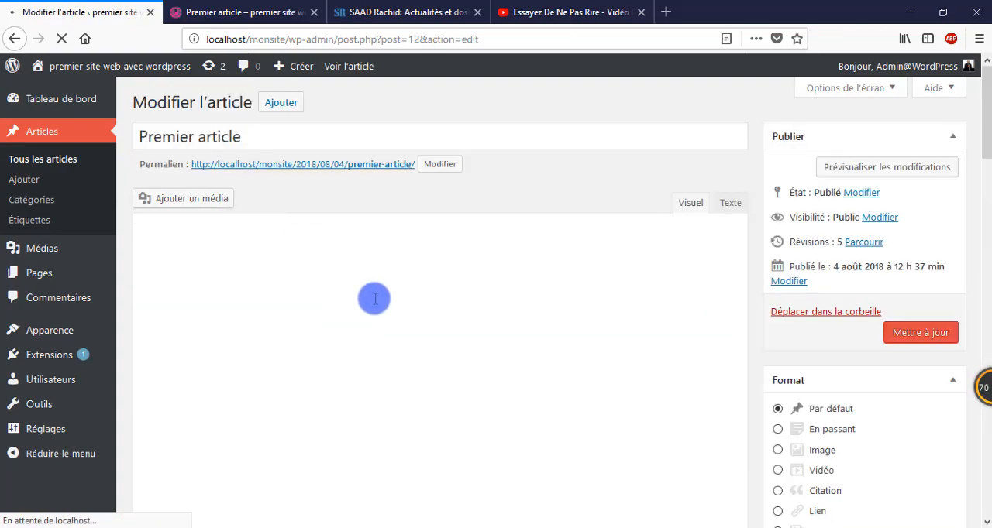
pyautogui.scroll(-10, 374, 296)
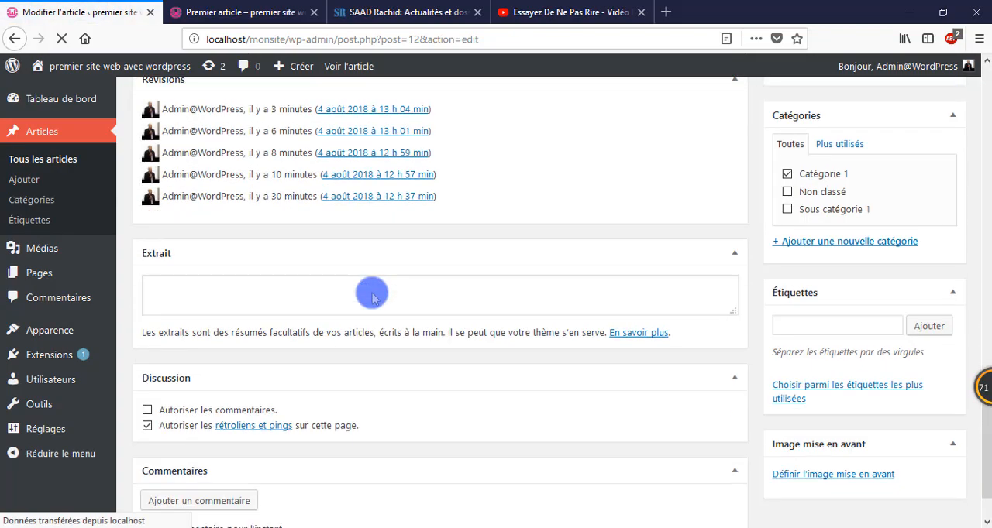
pyautogui.scroll(8, 445, 288)
pyautogui.scroll(-2, 625, 346)
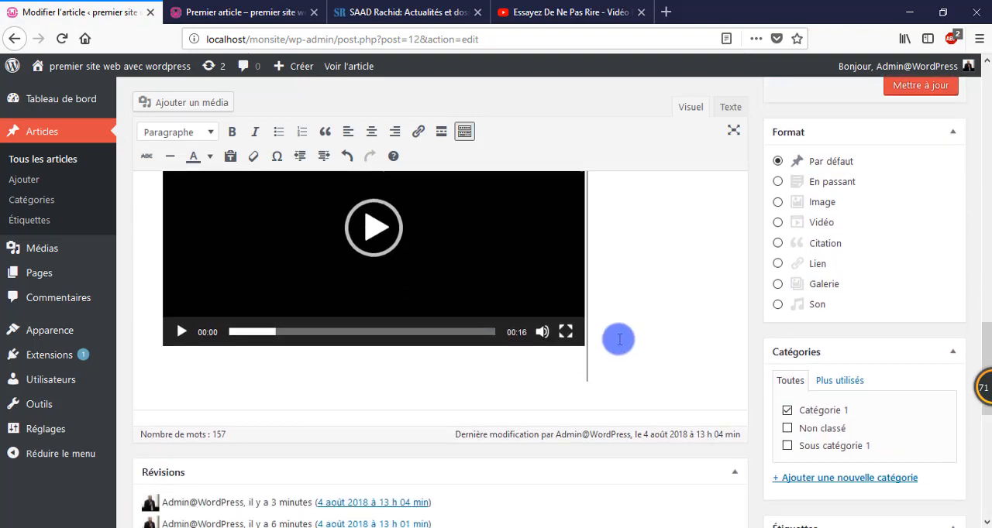
pyautogui.click(612, 341)
pyautogui.press('Return')
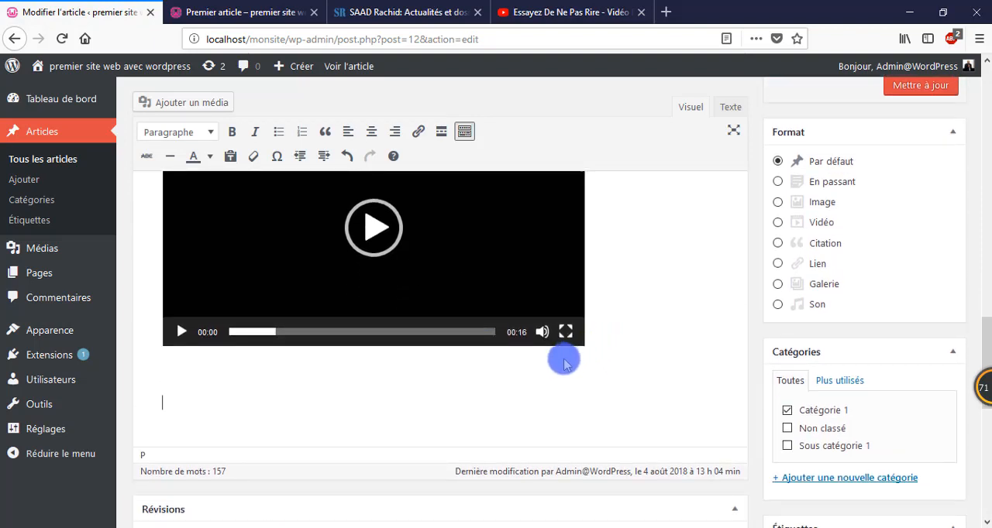
# Step: Start adding media to the post and check which library images are available for creating a gallery
pyautogui.scroll(3, 436, 346)
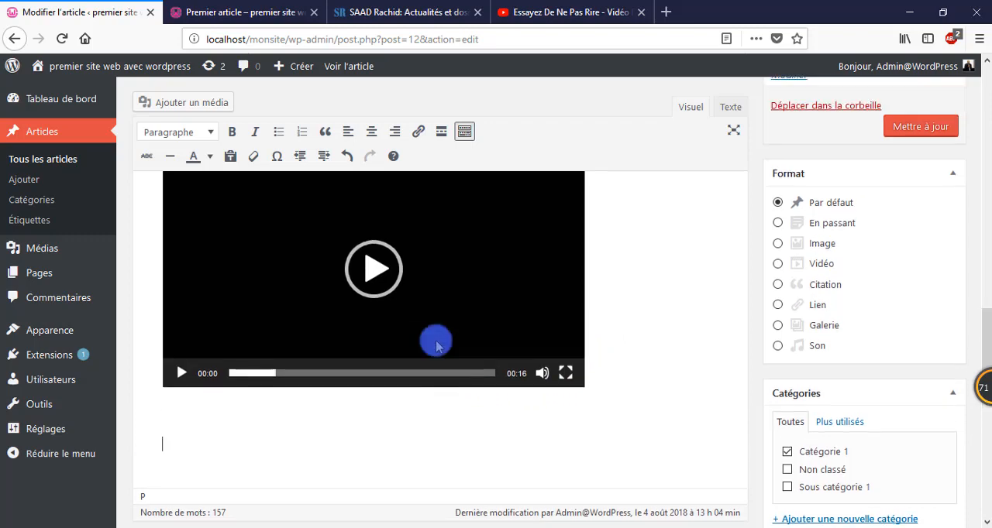
pyautogui.scroll(-5, 436, 346)
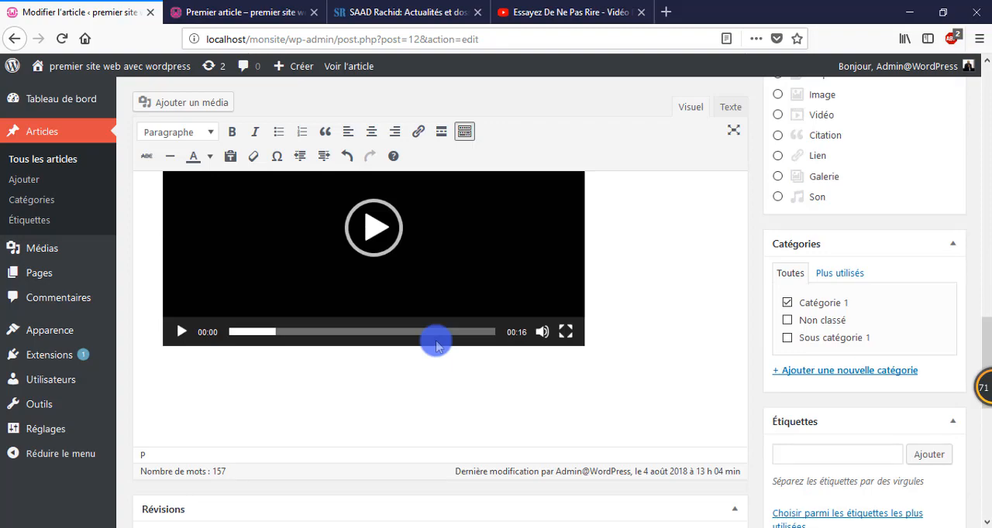
pyautogui.scroll(10, 437, 346)
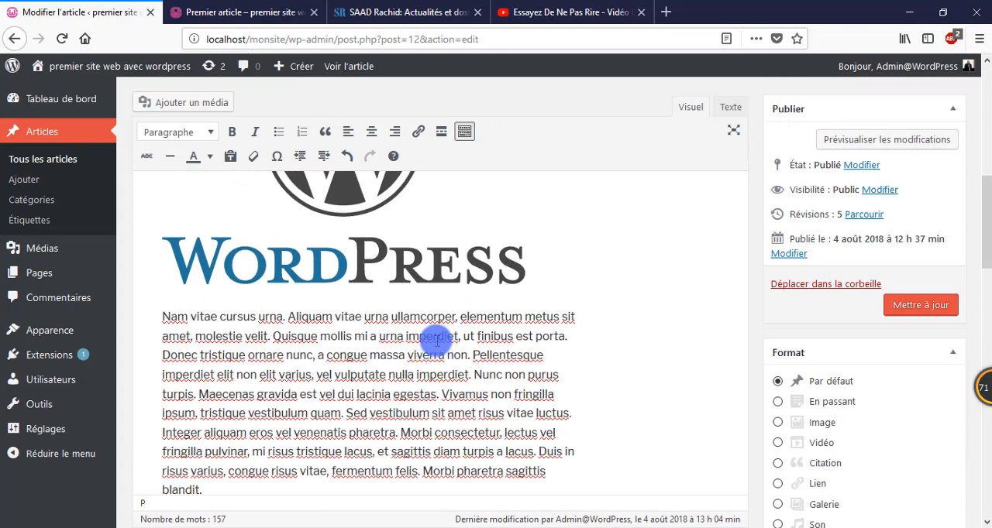
pyautogui.scroll(3, 437, 340)
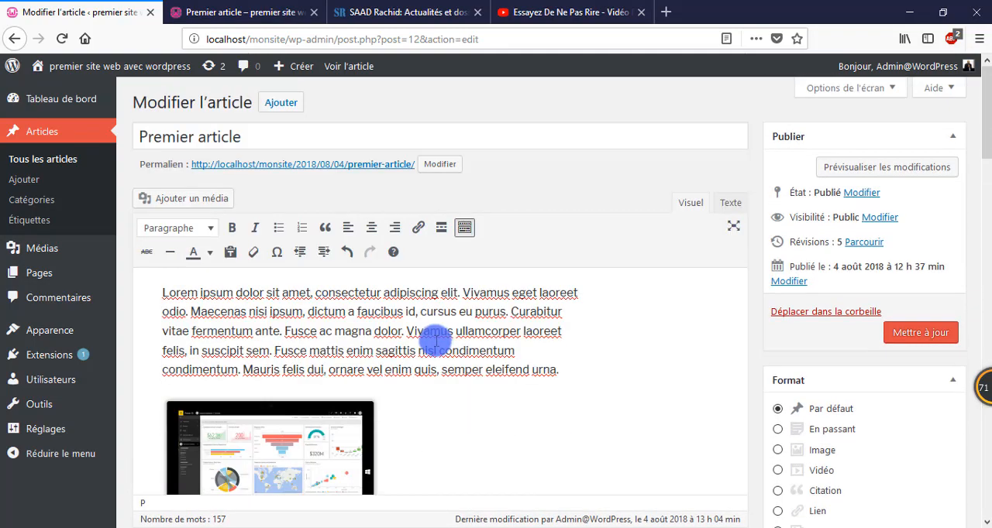
pyautogui.click(186, 200)
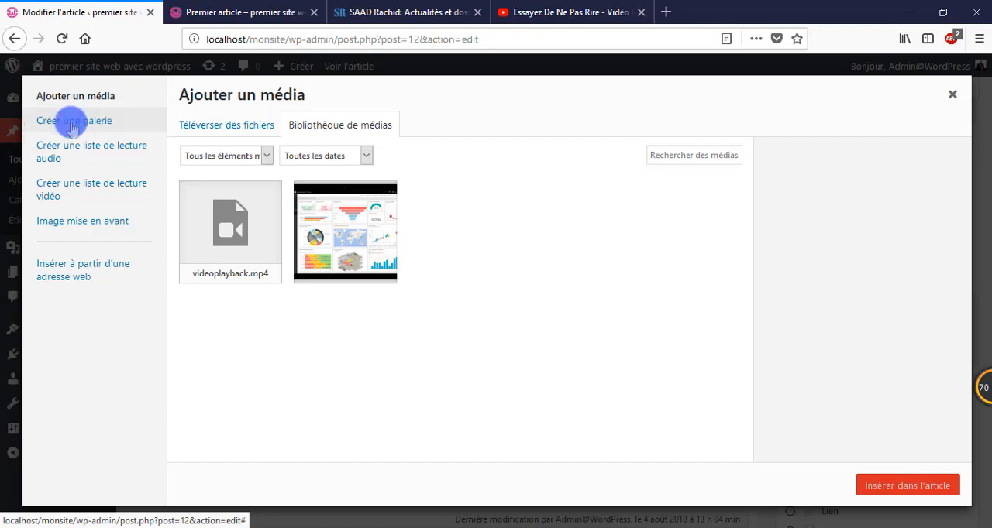
pyautogui.click(72, 127)
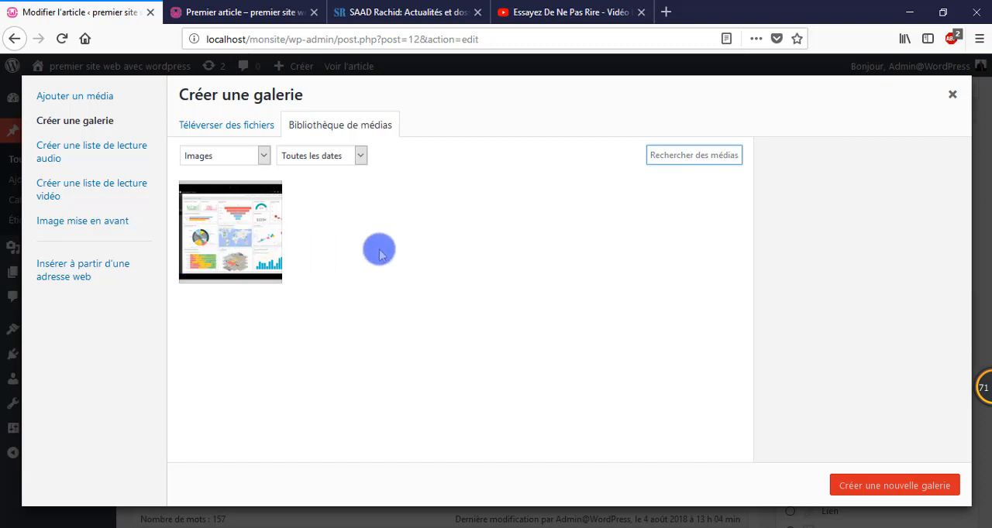
pyautogui.click(90, 102)
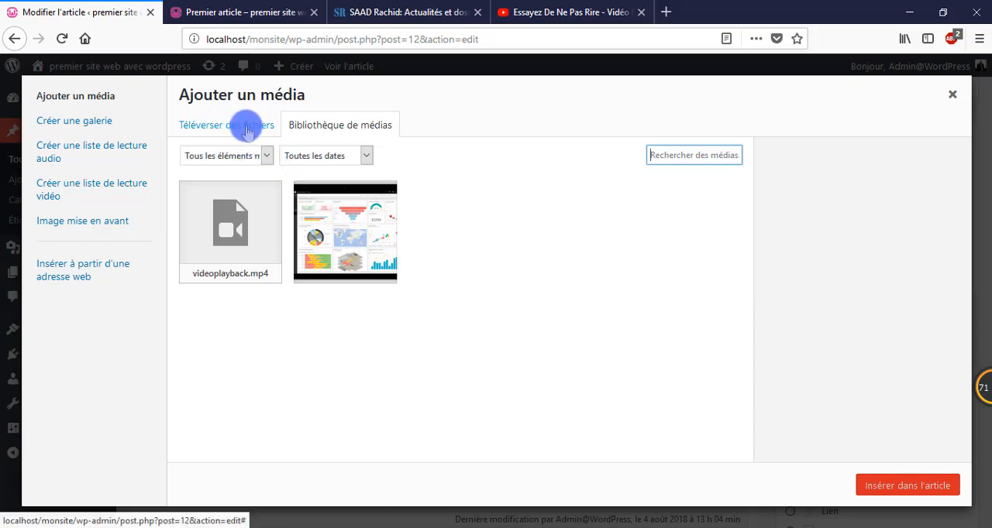
# Step: Upload the FireShot Capture 1, formation-en-ligne-redacteur-web and iziaction files from the Images folder to the media library
pyautogui.click(246, 132)
pyautogui.click(568, 315)
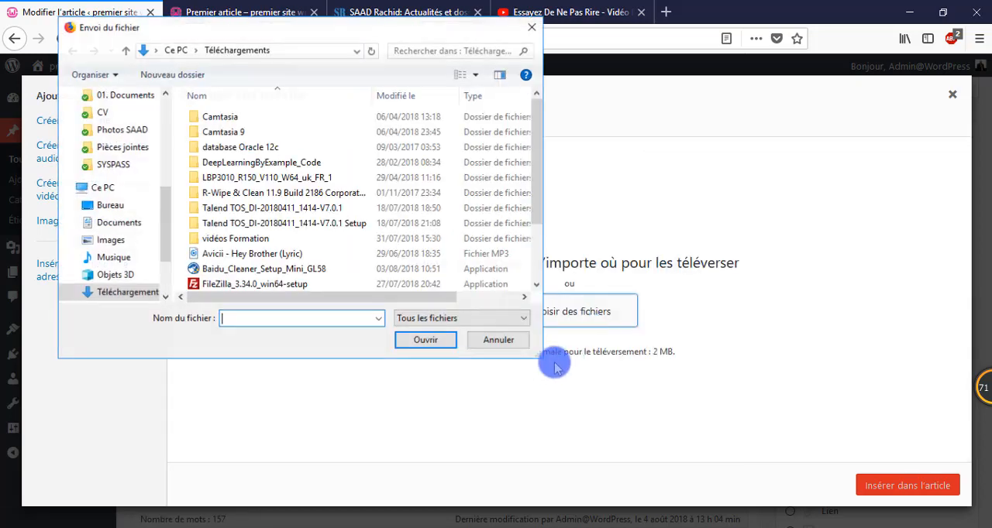
pyautogui.click(110, 240)
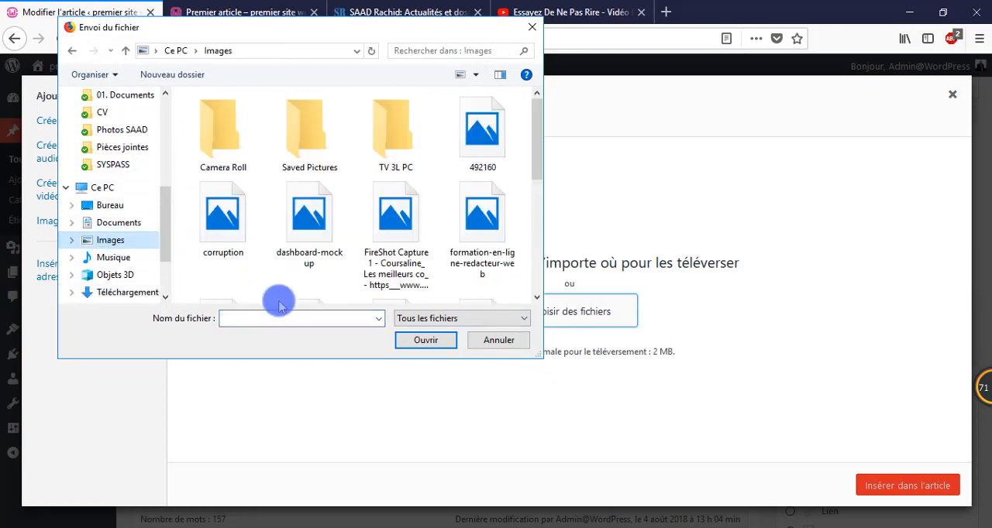
pyautogui.click(399, 227)
pyautogui.keyDown('ctrl'); pyautogui.click(481, 226); pyautogui.keyUp('ctrl')
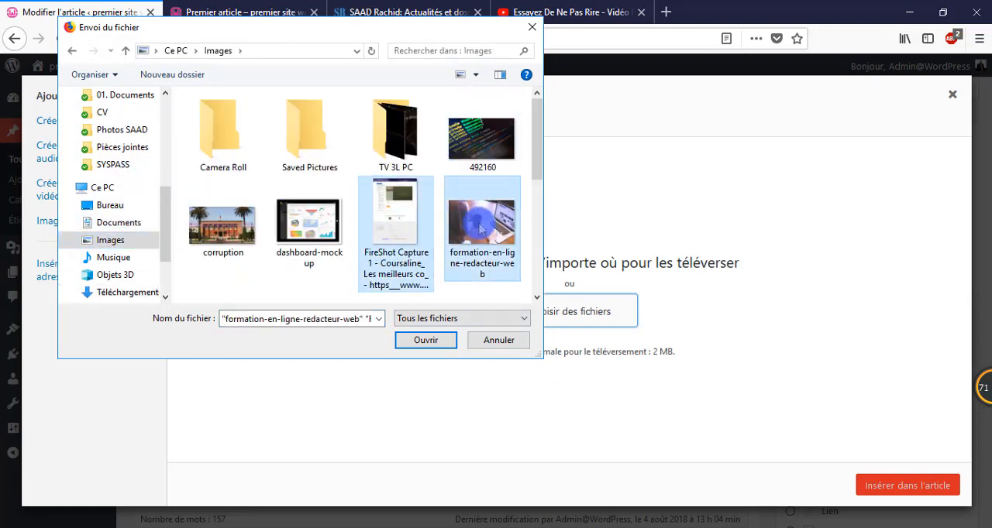
pyautogui.scroll(-1, 437, 259)
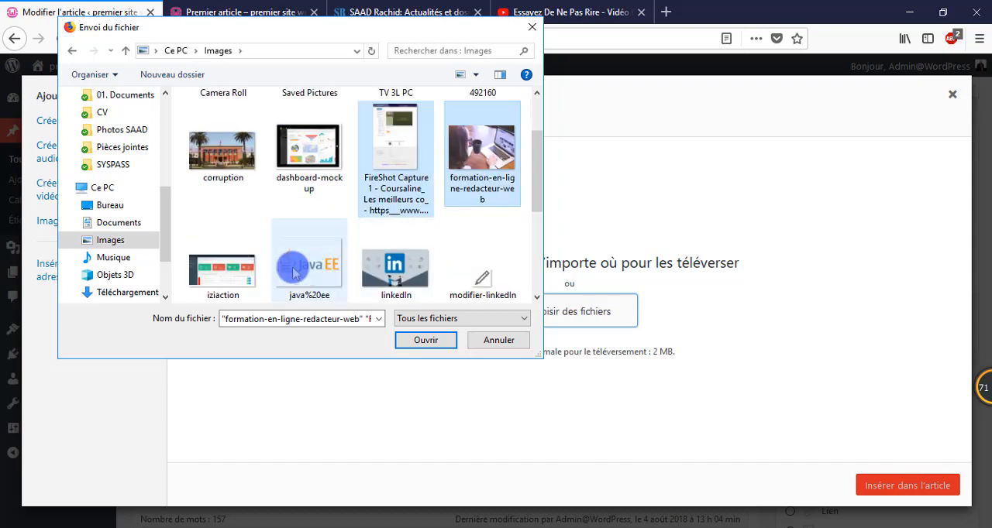
pyautogui.keyDown('ctrl'); pyautogui.click(220, 279); pyautogui.keyUp('ctrl')
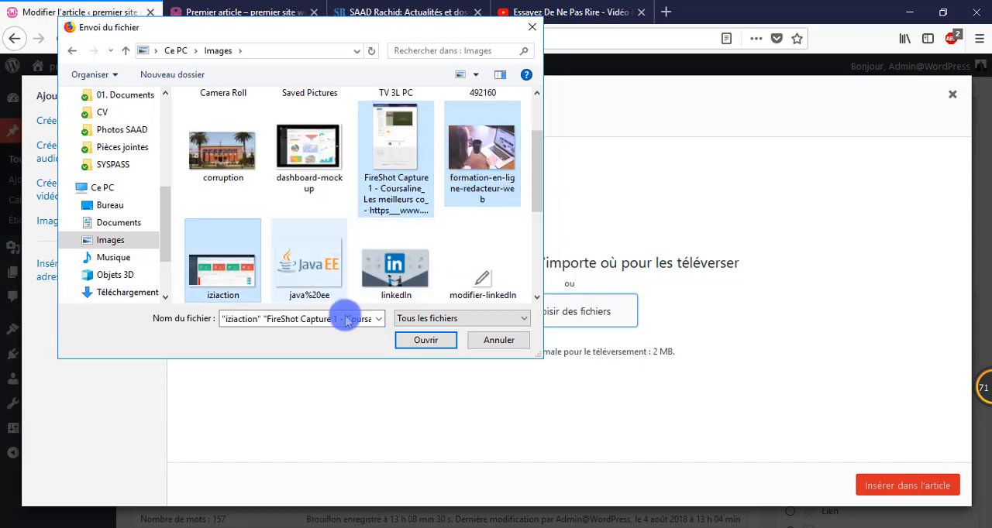
pyautogui.click(422, 341)
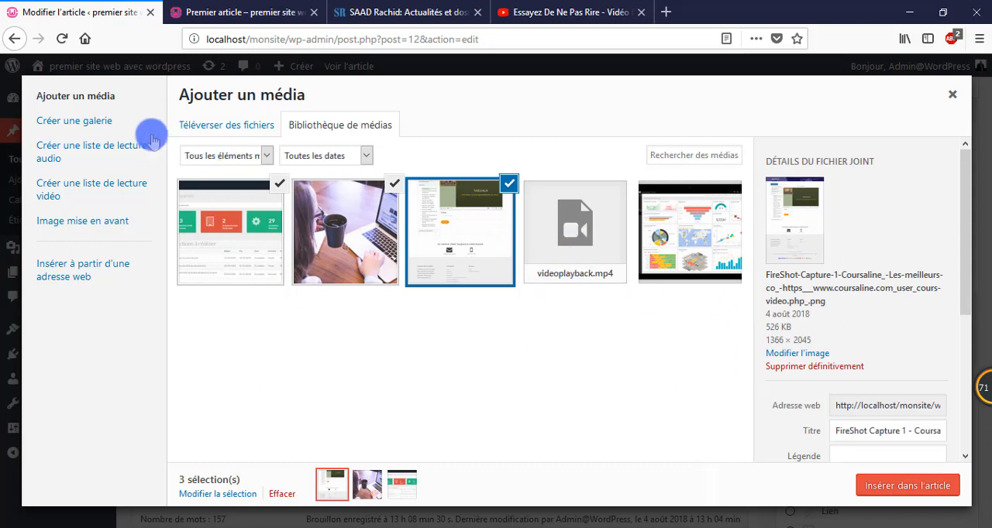
# Step: Switch to gallery creation and add dashboard-mockup.png to the three selected images
pyautogui.click(90, 126)
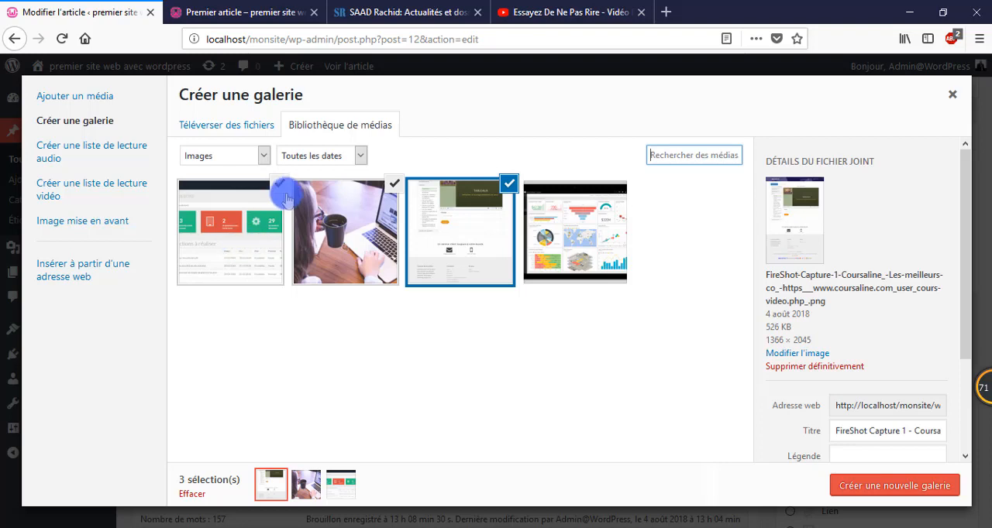
pyautogui.click(583, 231)
pyautogui.click(583, 231)
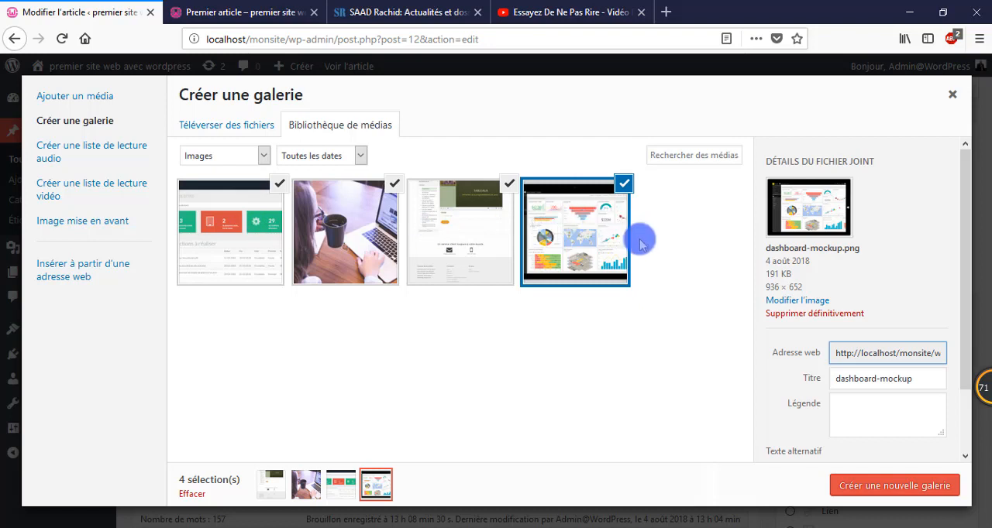
pyautogui.click(611, 216)
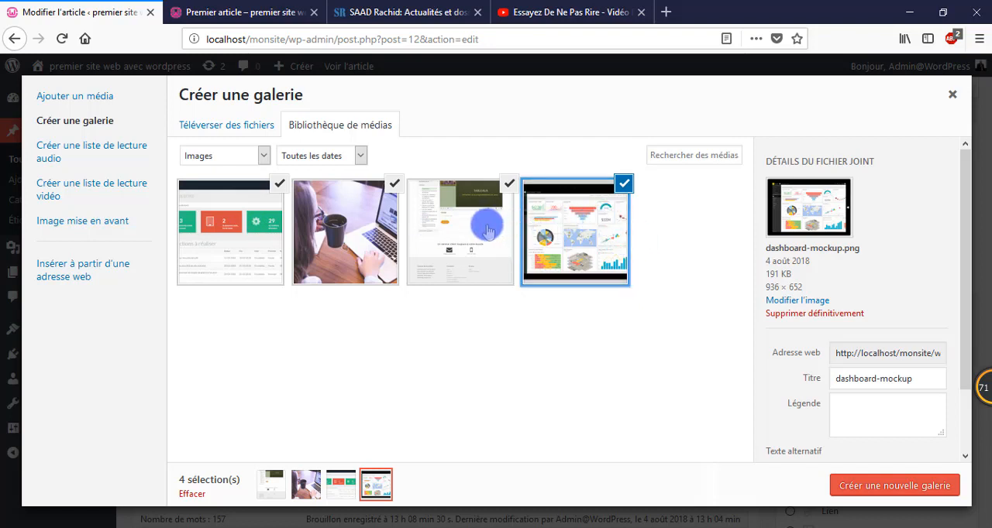
# Step: Deselect the FireShot Capture and dashboard-mockup images and select them again for the gallery
pyautogui.click(509, 185)
pyautogui.click(624, 184)
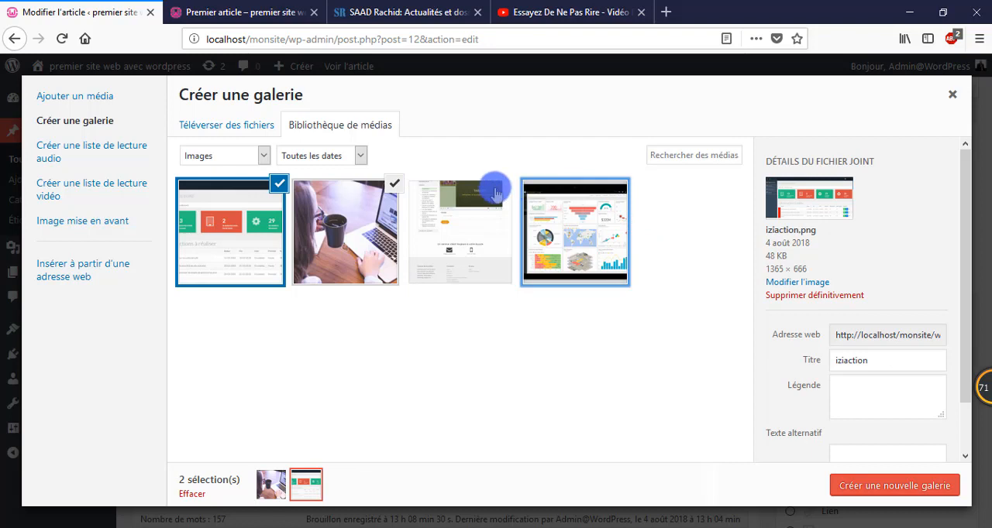
pyautogui.click(496, 191)
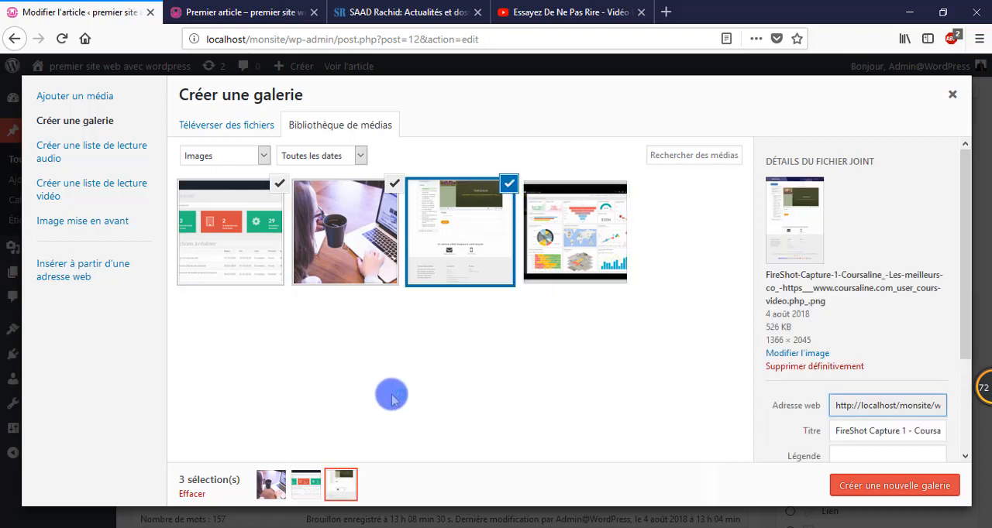
pyautogui.click(509, 185)
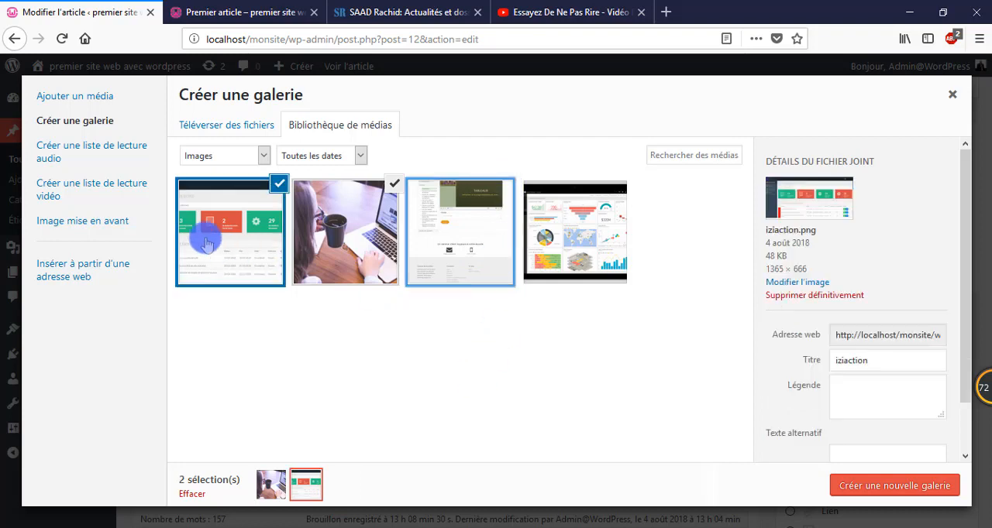
pyautogui.click(440, 226)
pyautogui.click(591, 221)
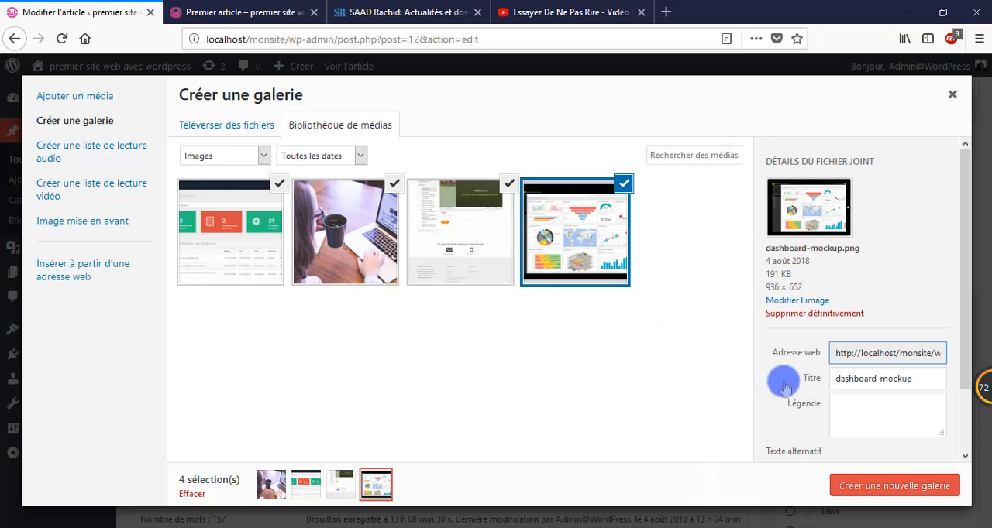
# Step: Create the new gallery from the four selected images and set its image size to Miniature
pyautogui.click(917, 491)
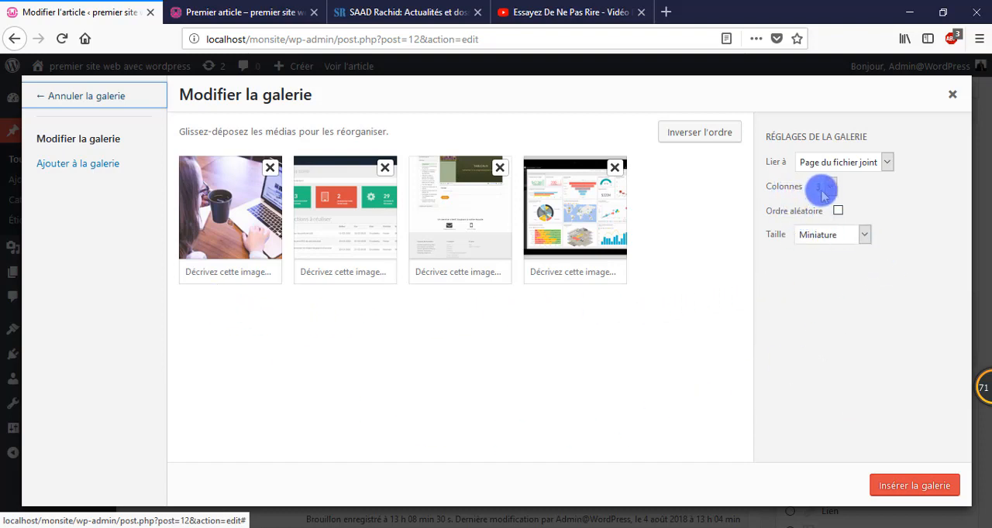
pyautogui.click(841, 235)
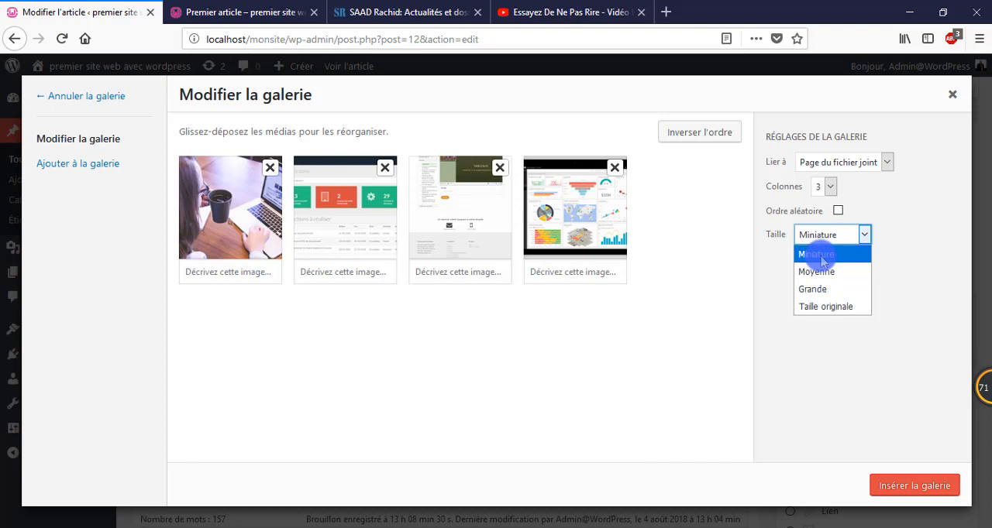
pyautogui.click(822, 256)
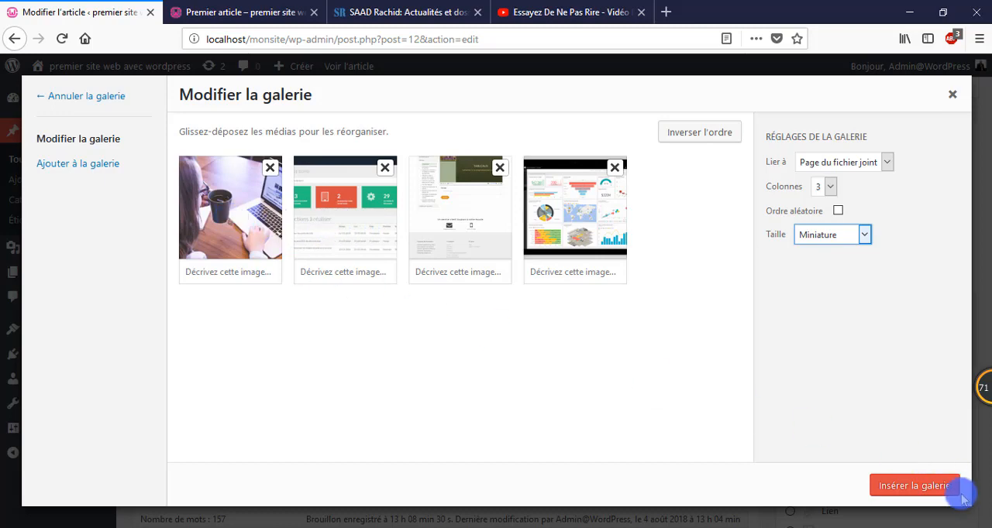
# Step: Insert the four-image gallery into the post below the uploaded video and update the post
pyautogui.click(914, 486)
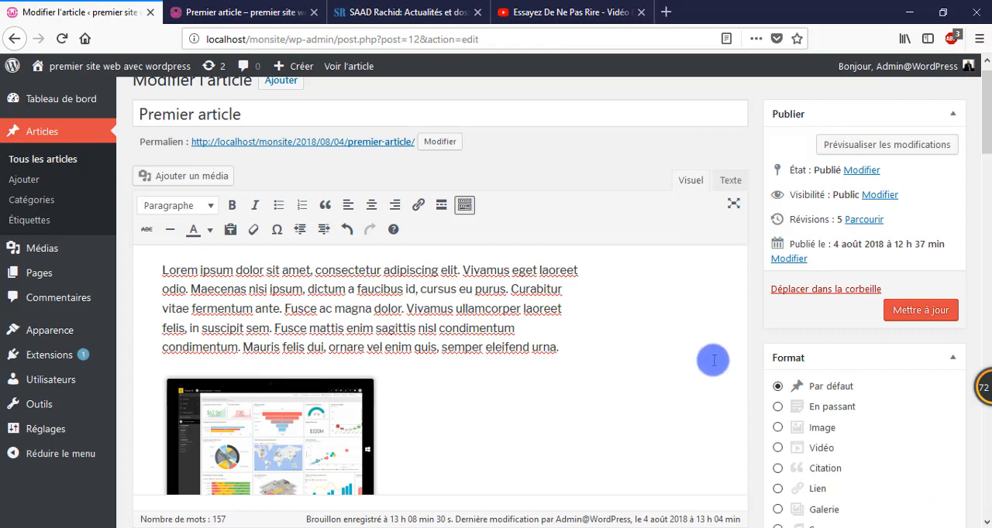
pyautogui.scroll(-3, 705, 350)
pyautogui.scroll(-10, 705, 350)
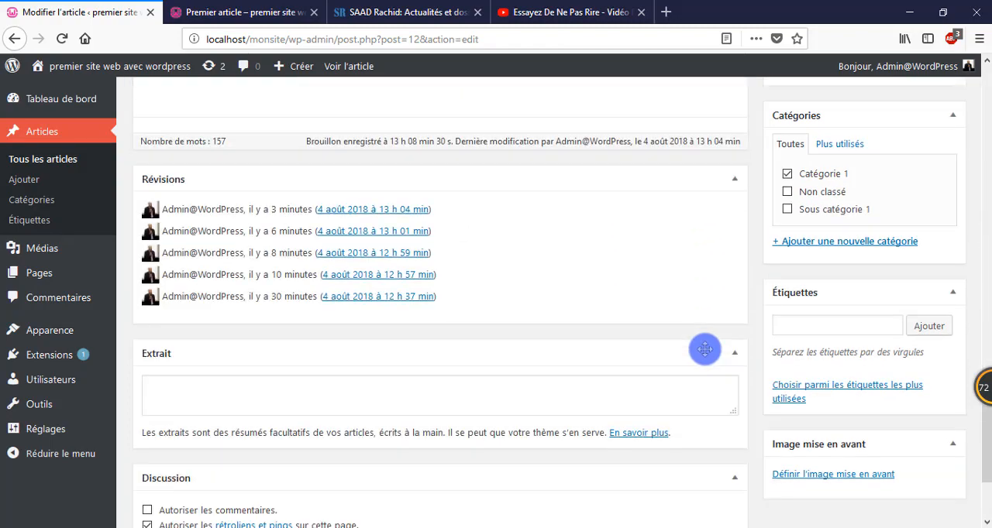
pyautogui.scroll(4, 705, 350)
pyautogui.scroll(4, 705, 350)
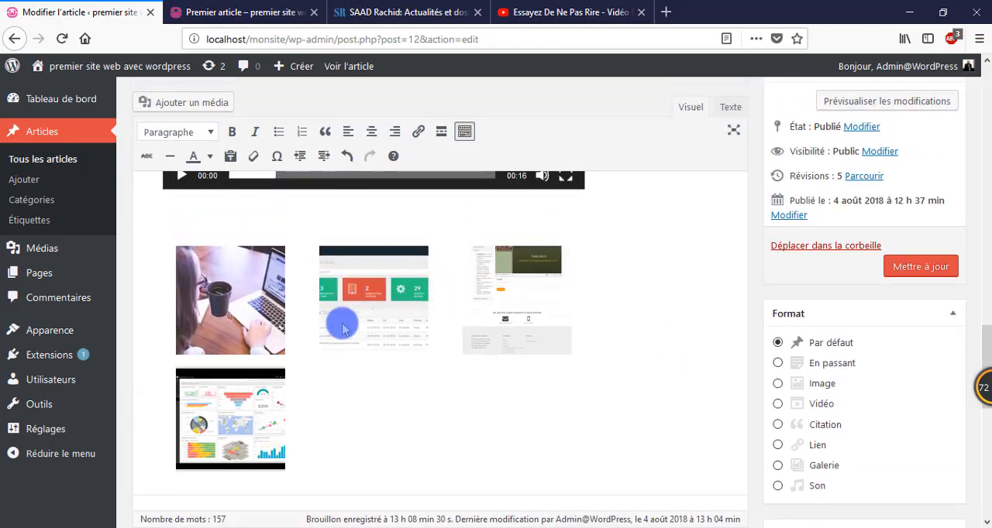
pyautogui.click(929, 273)
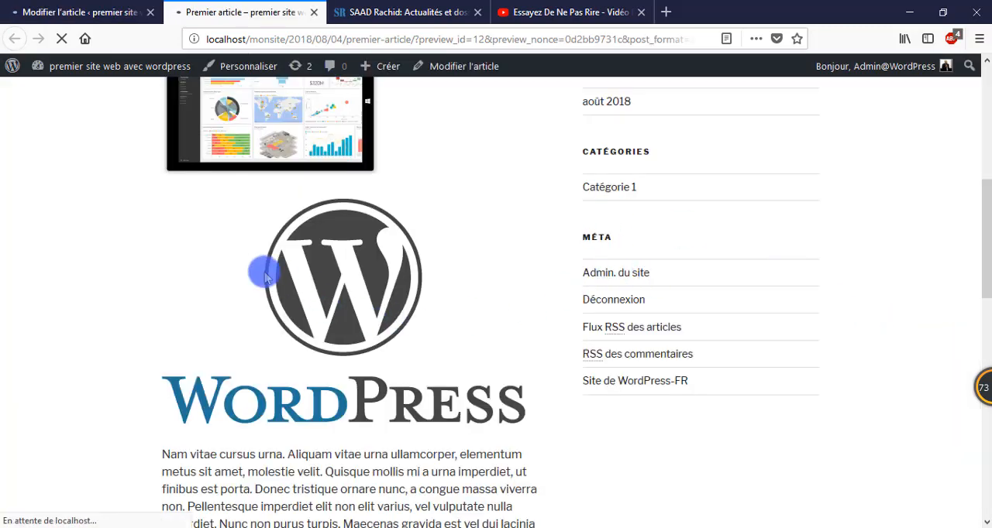
# Step: Examine the post preview, checking the images, both videos and the thumbnail gallery at the end
pyautogui.scroll(-5, 264, 277)
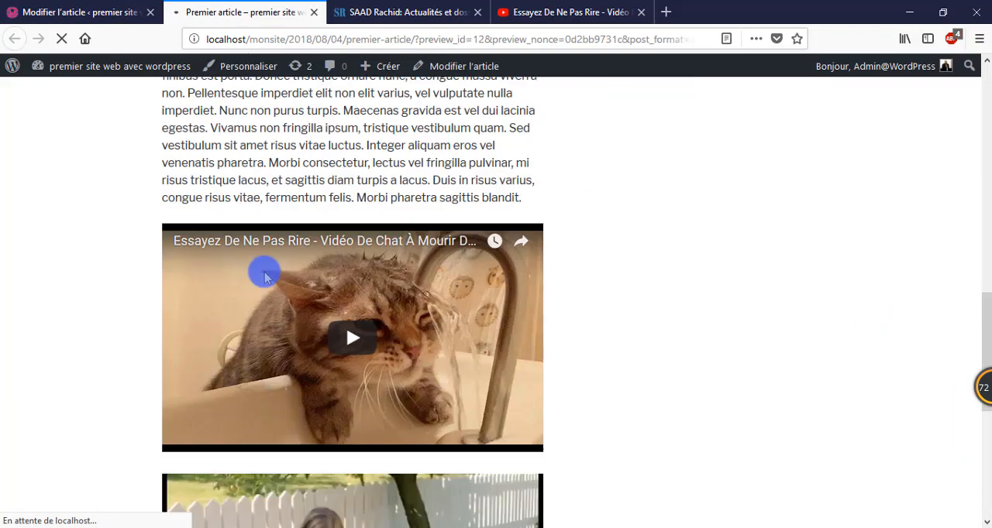
pyautogui.scroll(4, 264, 277)
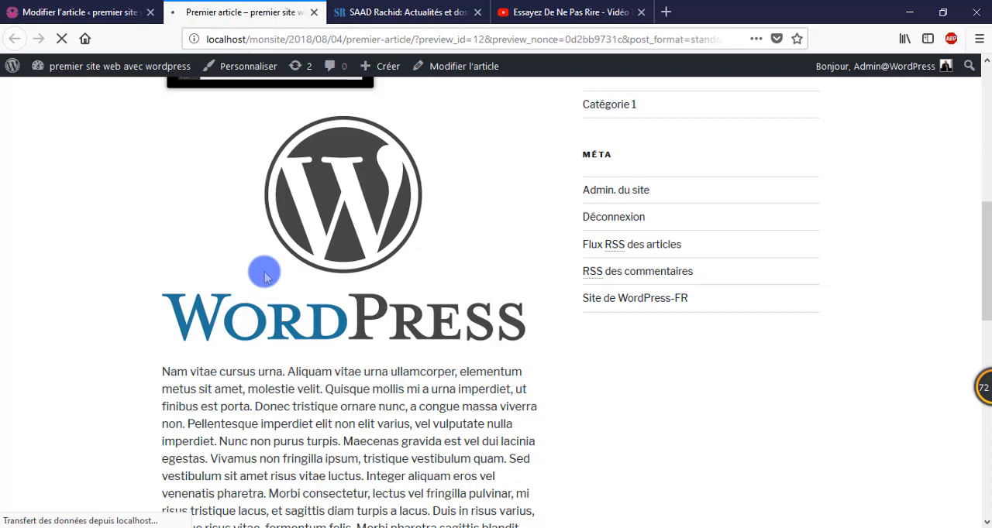
pyautogui.scroll(-7, 265, 277)
pyautogui.scroll(-10, 265, 276)
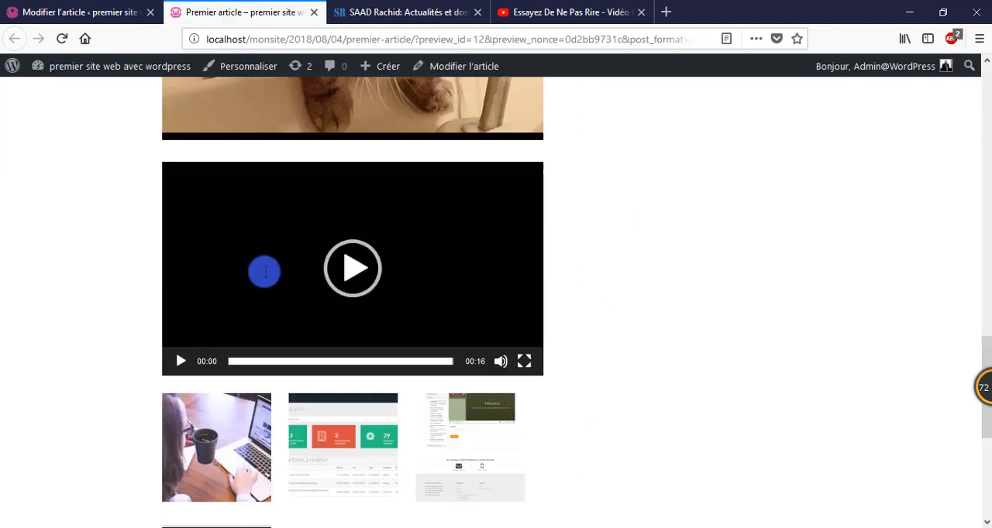
pyautogui.scroll(4, 264, 277)
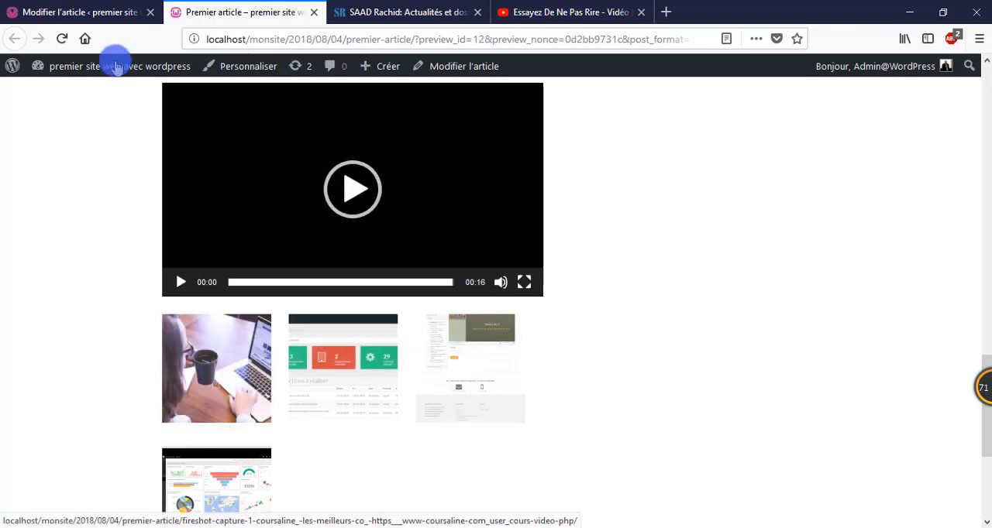
pyautogui.click(95, 12)
pyautogui.click(290, 4)
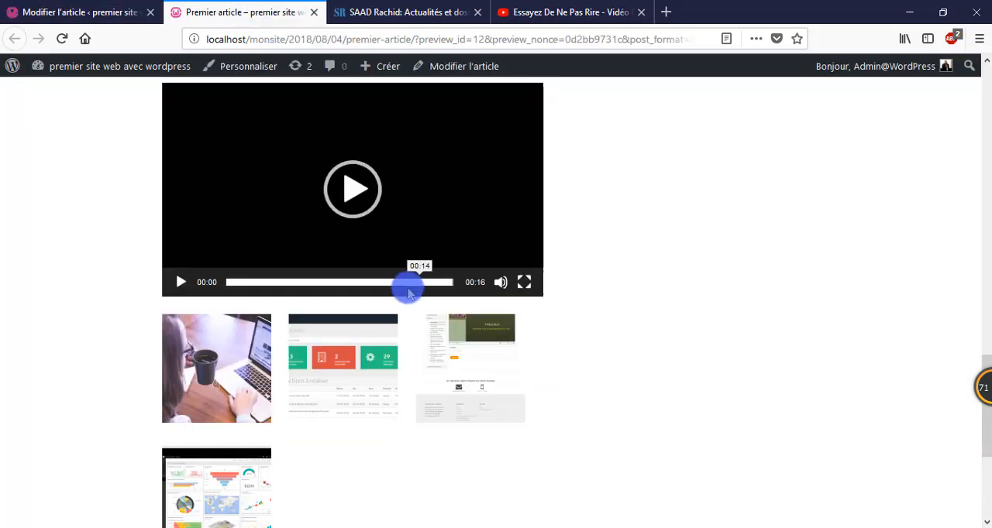
pyautogui.scroll(-3, 408, 286)
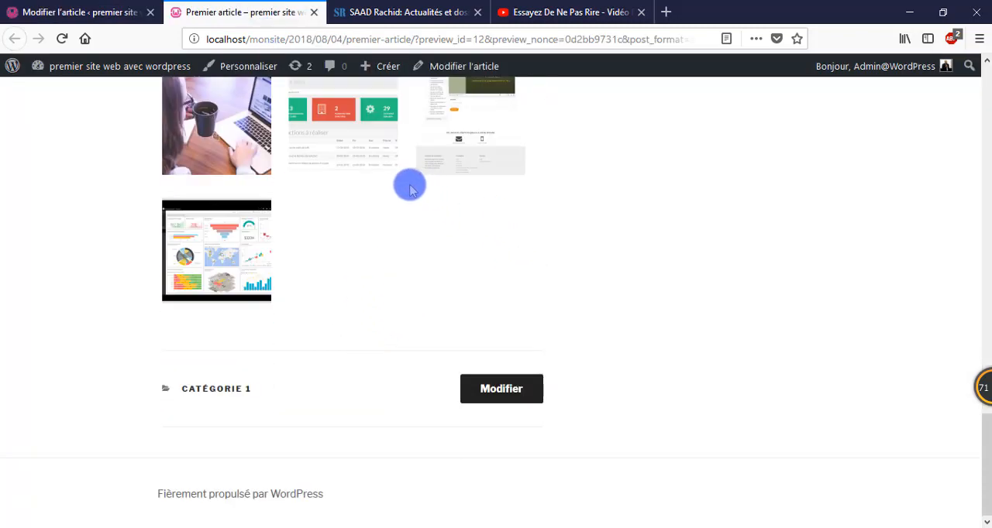
# Step: Return to the post editor and open the inserted gallery for editing
pyautogui.click(48, 11)
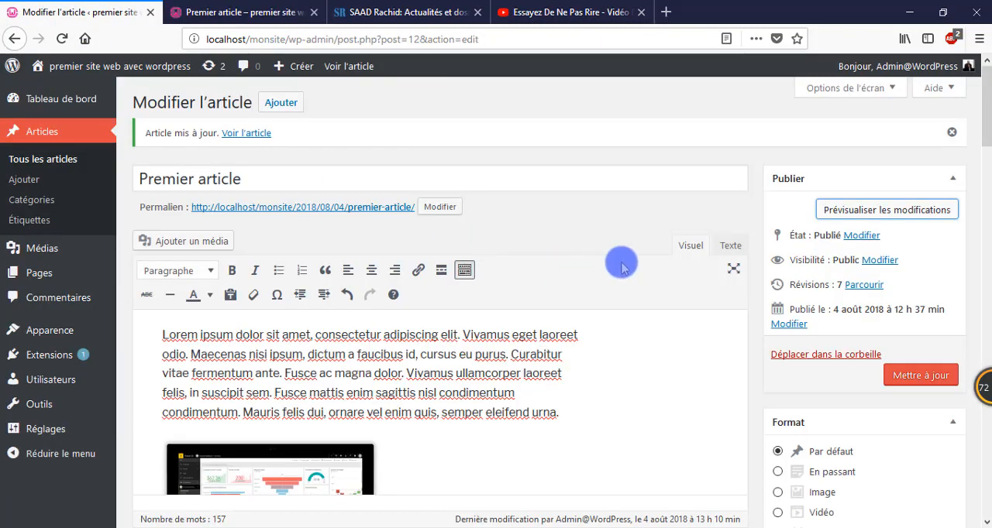
pyautogui.scroll(-10, 618, 260)
pyautogui.scroll(-5, 612, 258)
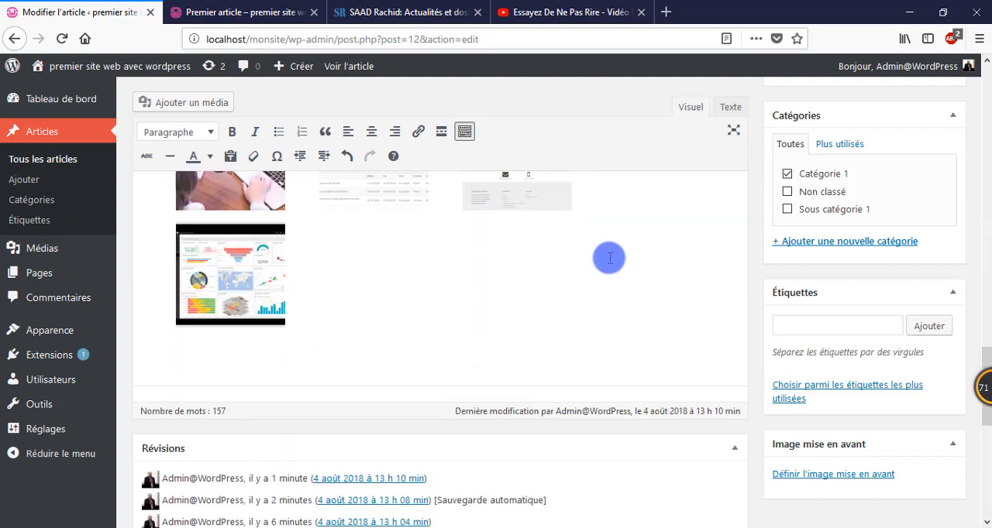
pyautogui.click(389, 237)
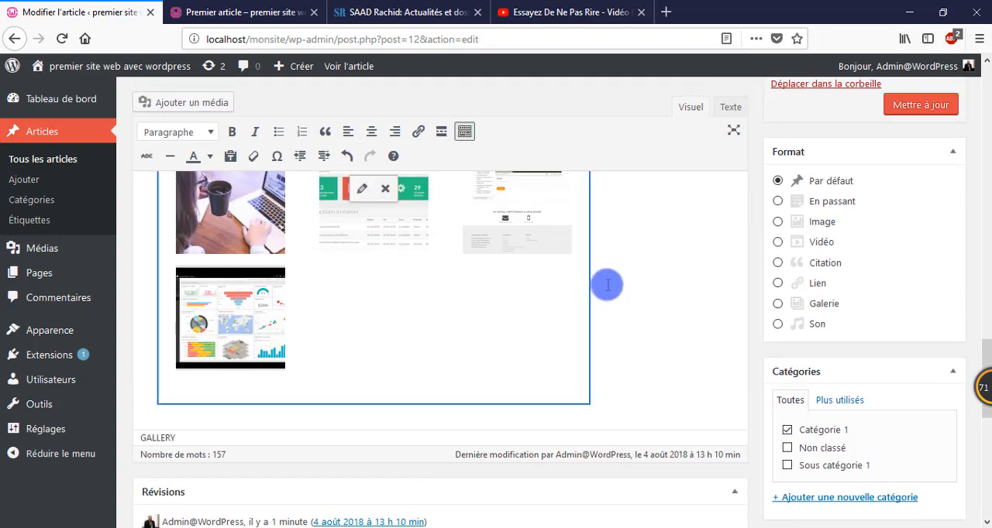
pyautogui.scroll(2, 635, 310)
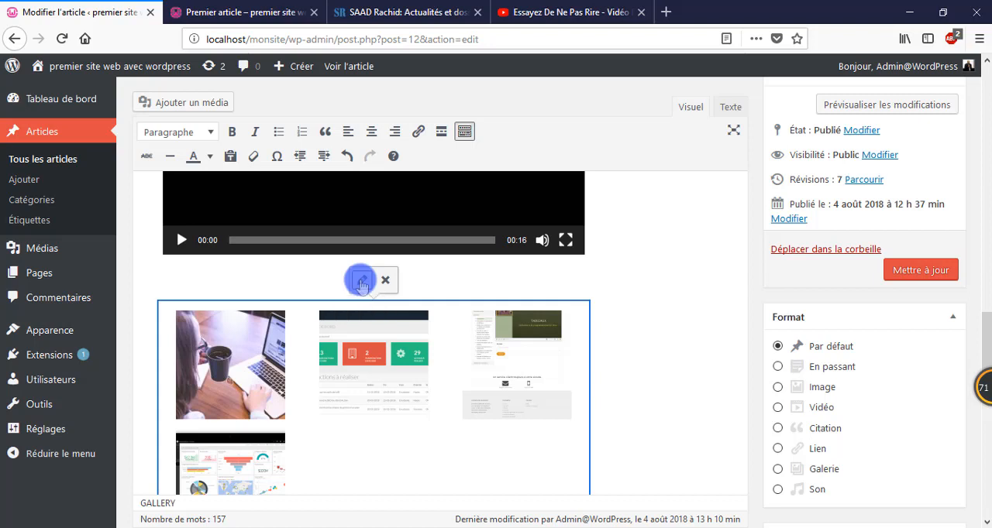
pyautogui.click(361, 282)
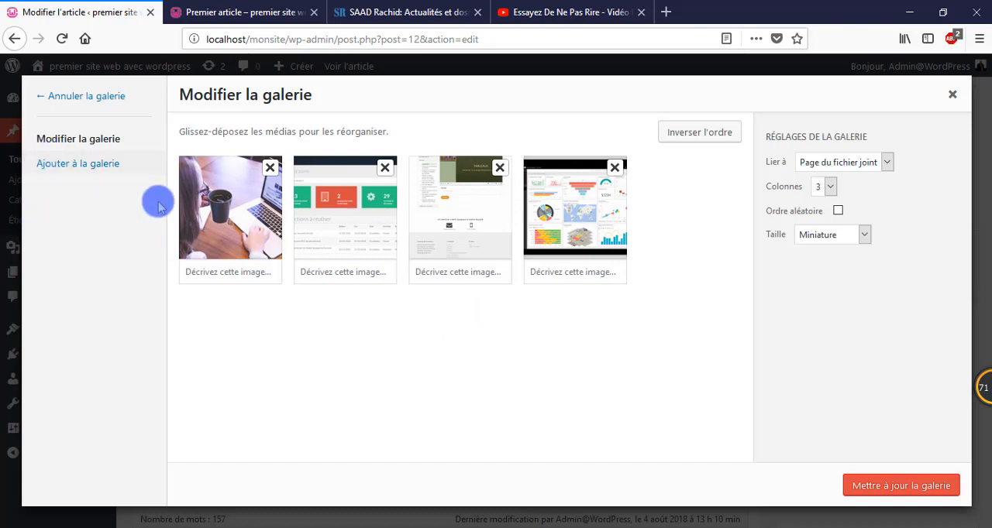
# Step: Choose to add to the gallery and upload the corruption image from the Images folder
pyautogui.click(103, 166)
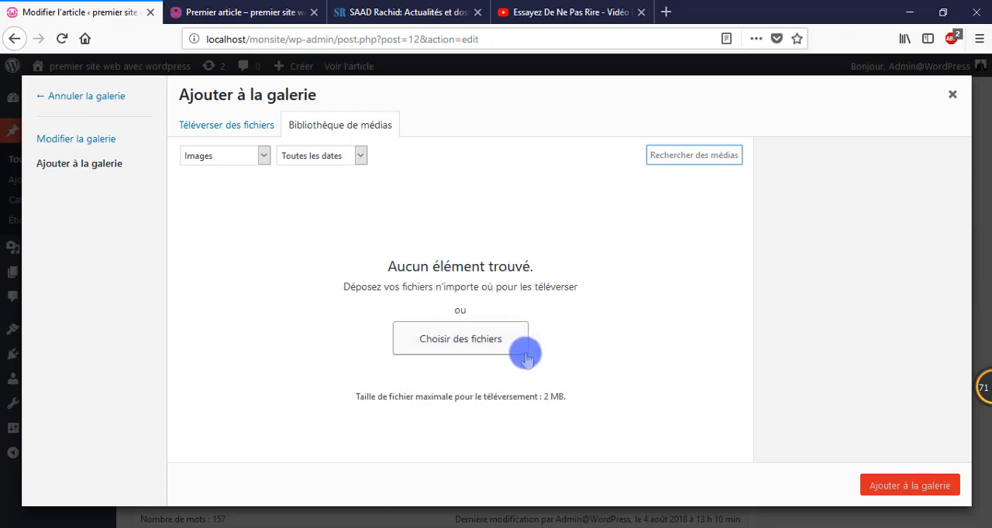
pyautogui.click(488, 357)
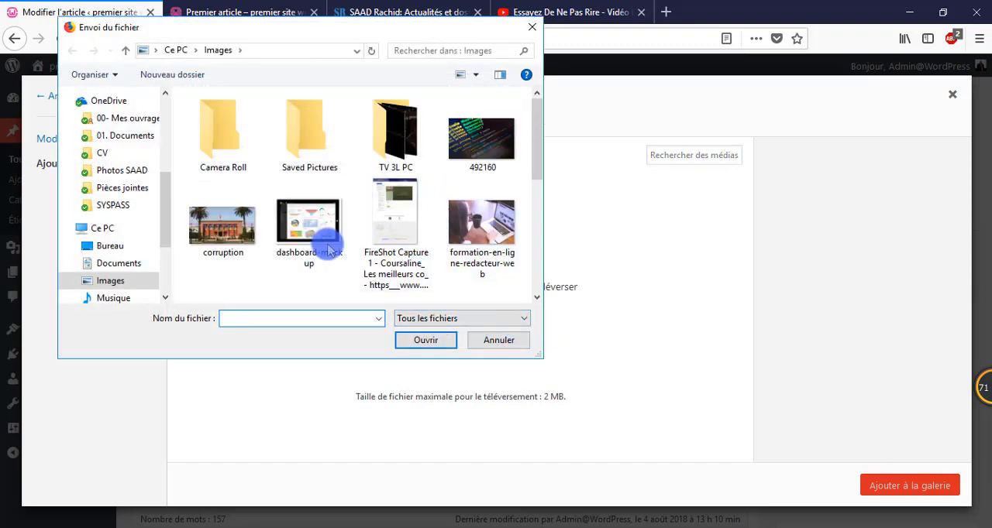
pyautogui.click(230, 241)
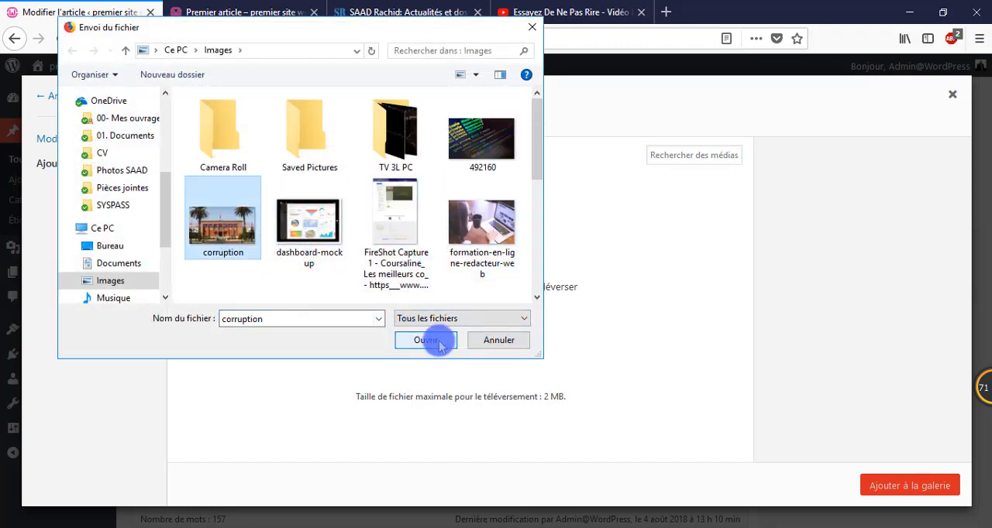
pyautogui.click(431, 340)
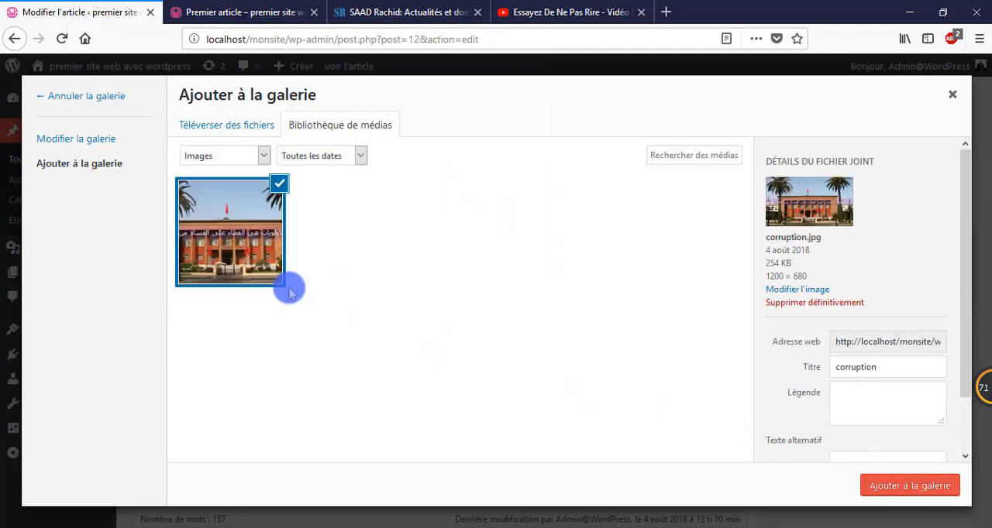
# Step: Add corruption.jpg to the gallery, then update both the gallery and the post
pyautogui.click(913, 487)
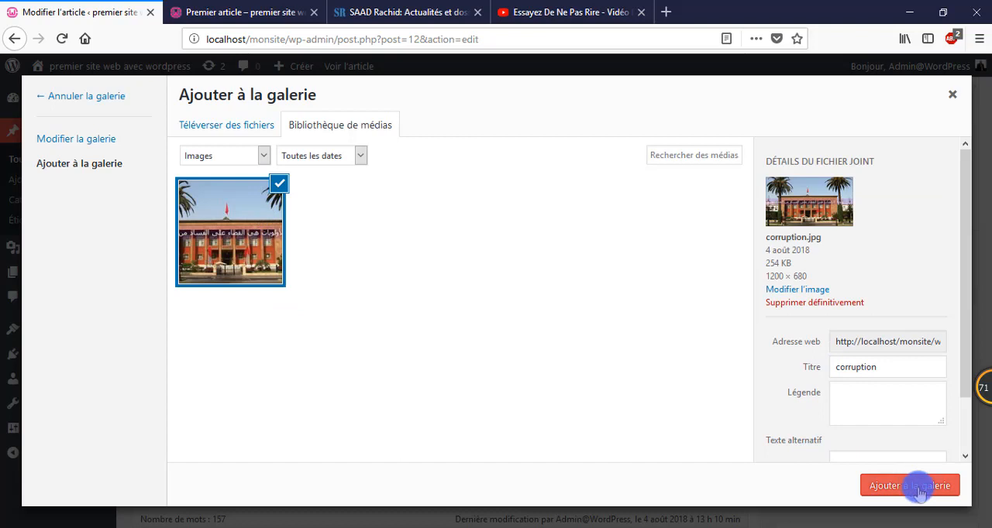
pyautogui.click(920, 491)
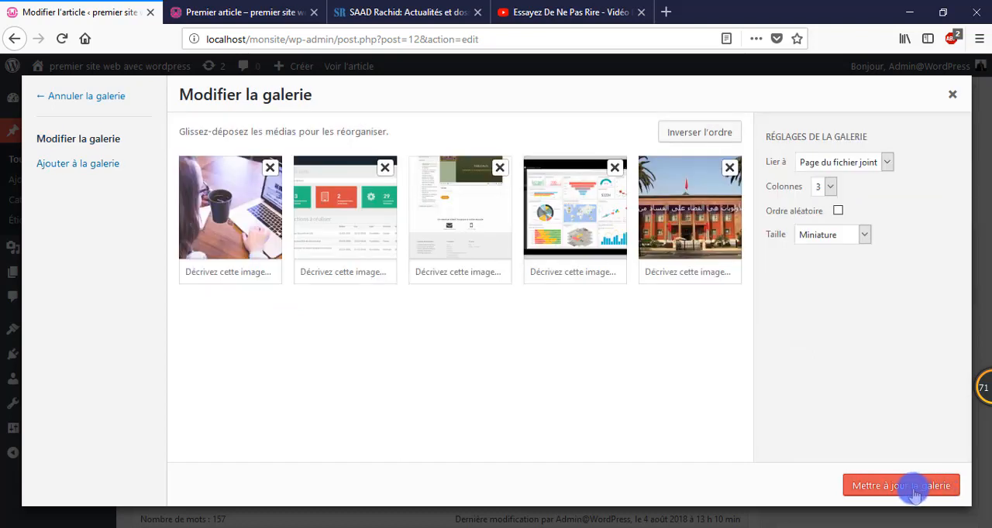
pyautogui.click(915, 491)
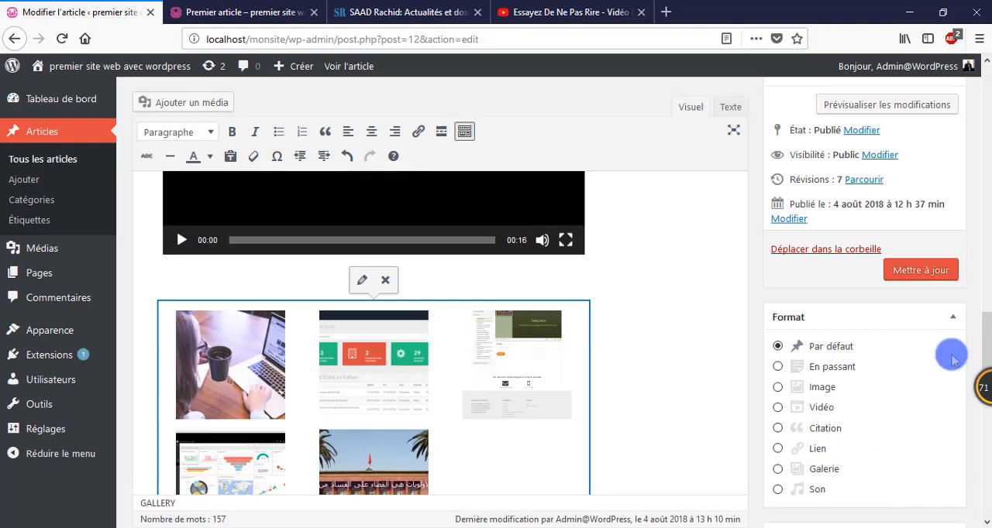
pyautogui.click(920, 271)
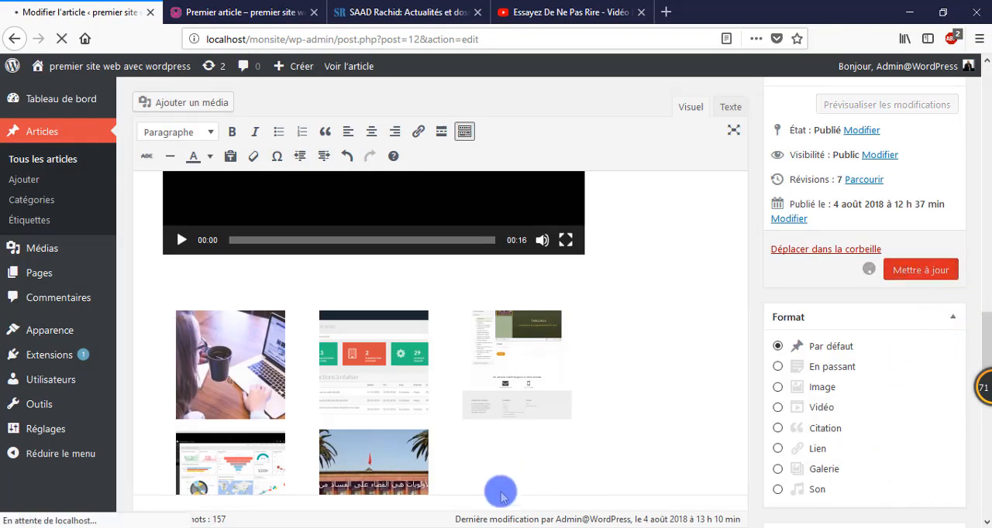
pyautogui.scroll(-2, 465, 431)
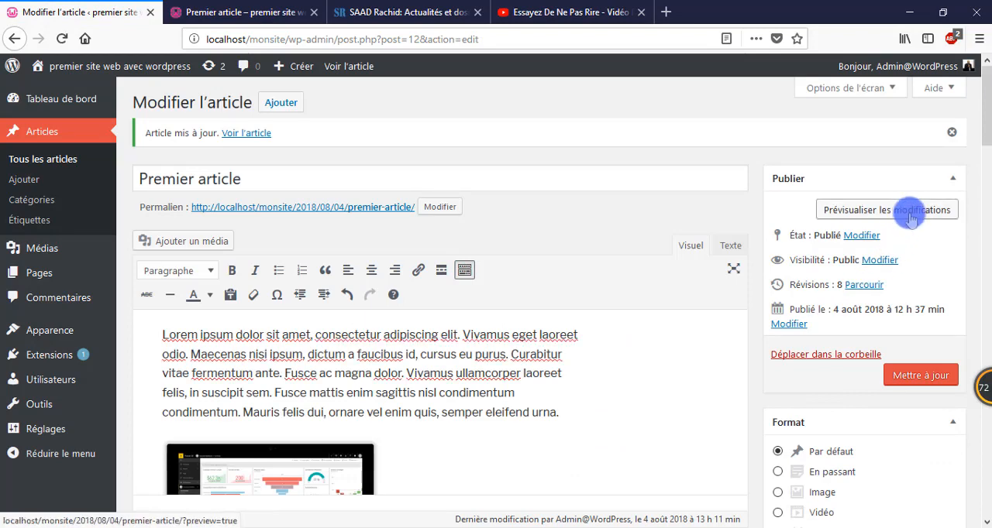
# Step: Preview the post changes and examine the article from its title down to the extended gallery
pyautogui.click(886, 210)
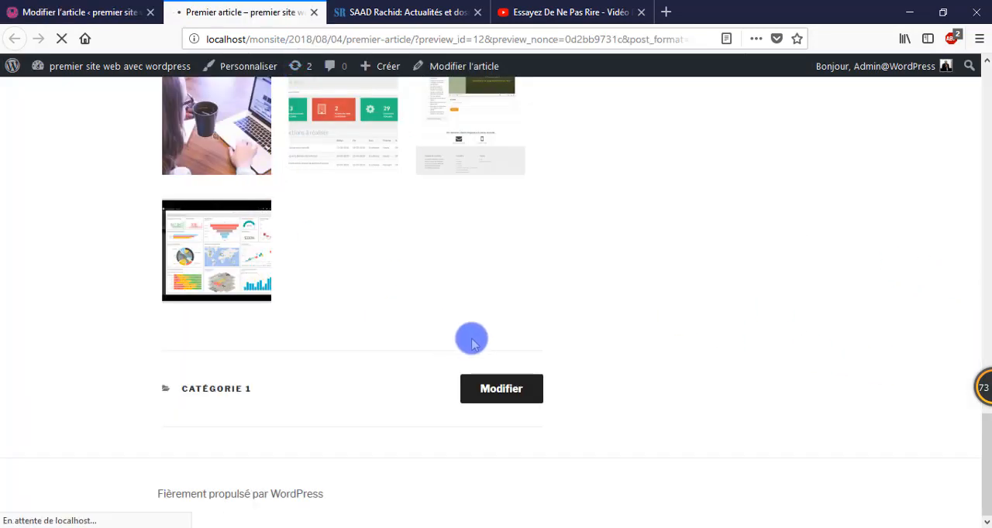
pyautogui.scroll(-4, 293, 270)
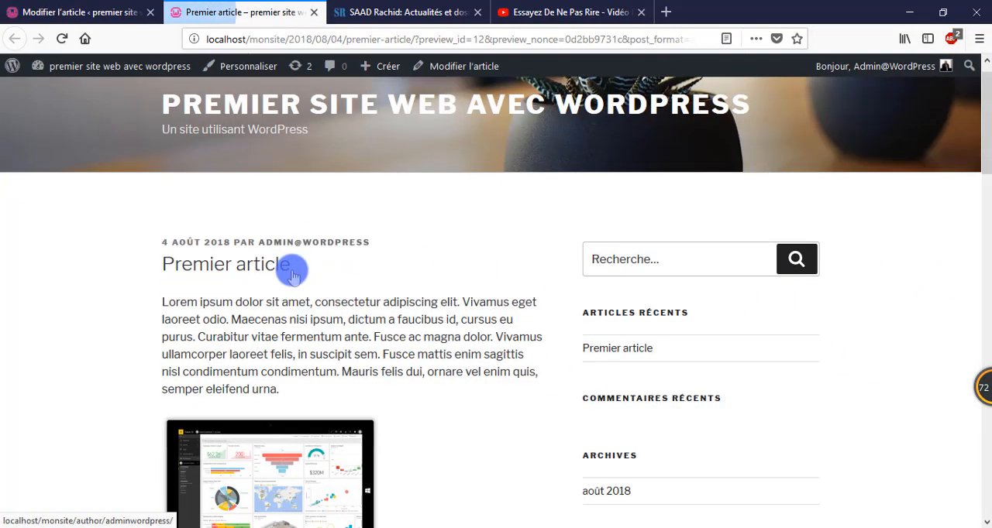
pyautogui.scroll(3, 300, 270)
pyautogui.scroll(1, 350, 269)
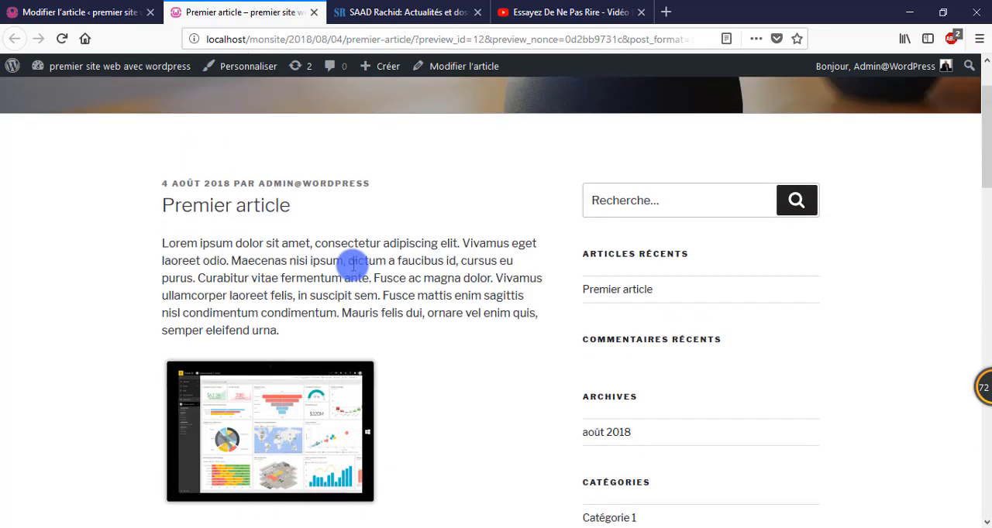
pyautogui.scroll(-10, 353, 264)
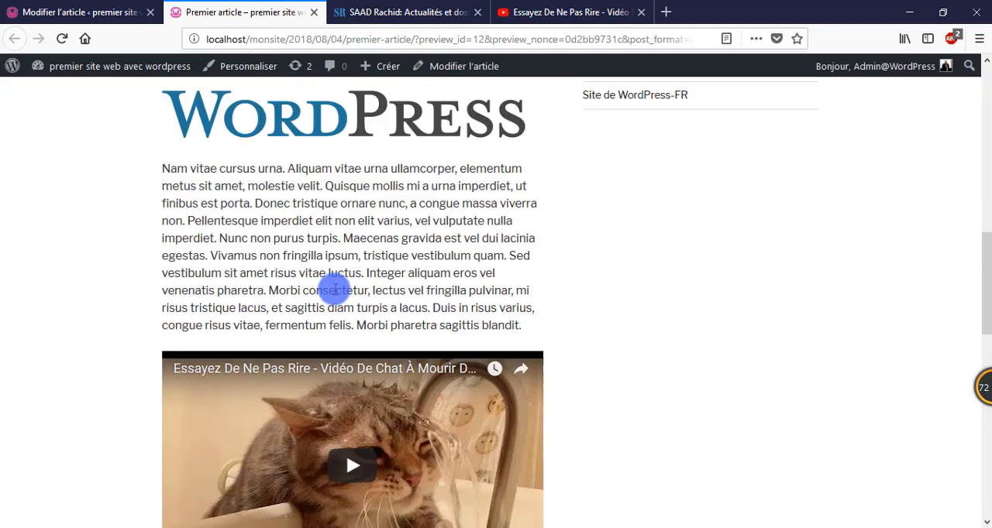
pyautogui.scroll(-12, 333, 287)
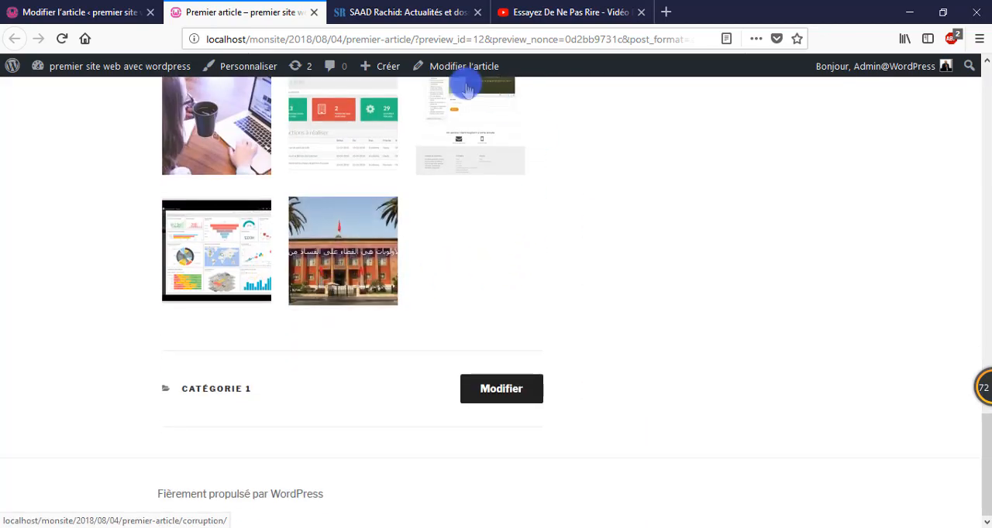
pyautogui.scroll(15, 316, 277)
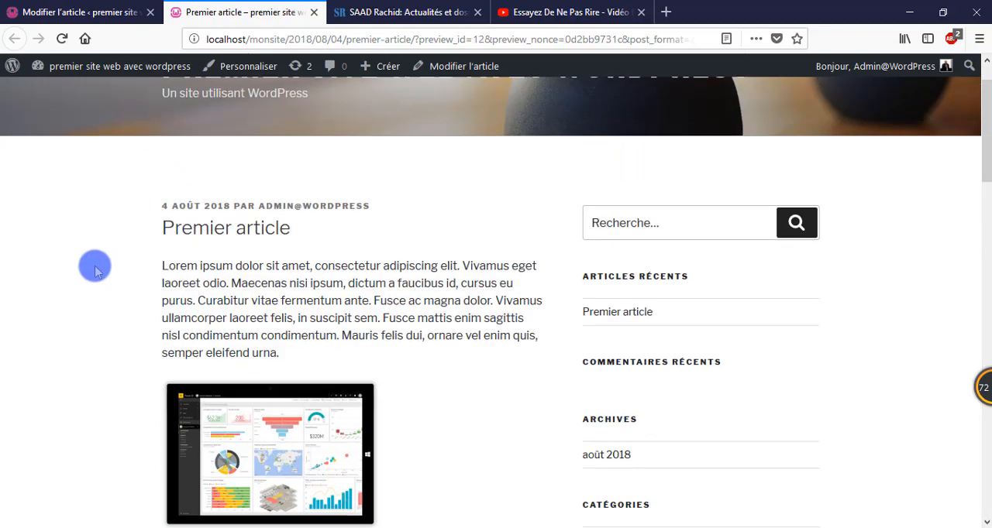